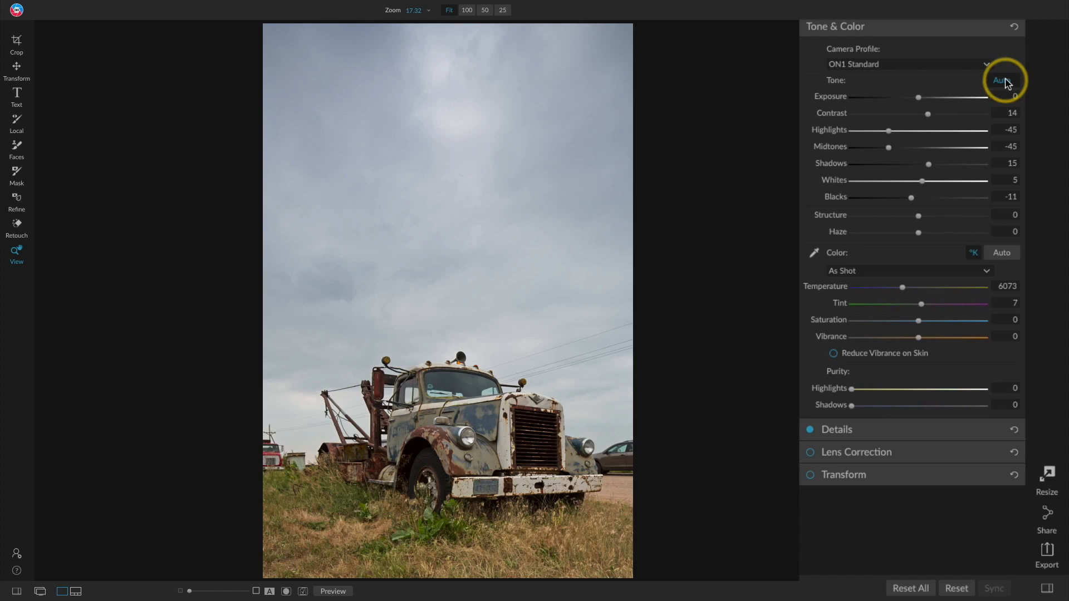
# Set the truck photo's Structure to 46 and add texture-crack-1.dng as a layer above it
pyautogui.moveTo(919, 215); pyautogui.dragTo(950, 222)
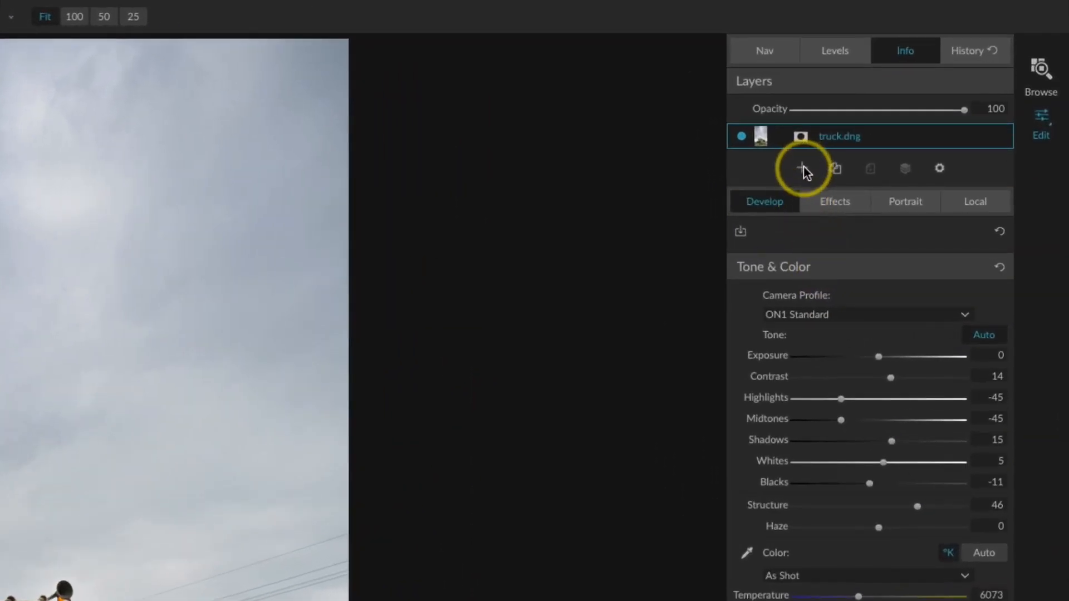
pyautogui.click(804, 169)
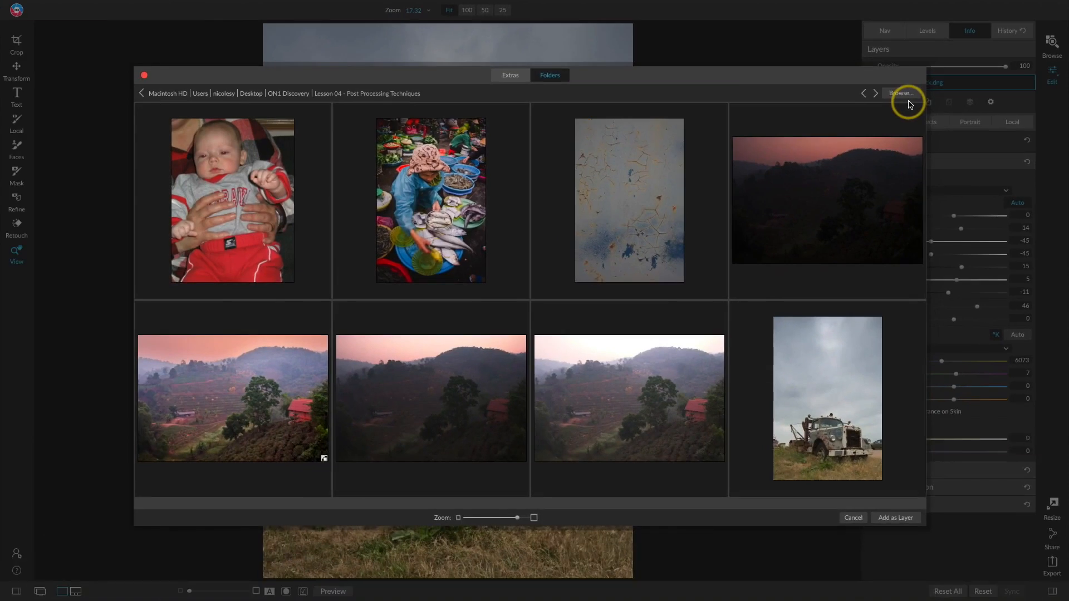
pyautogui.click(652, 168)
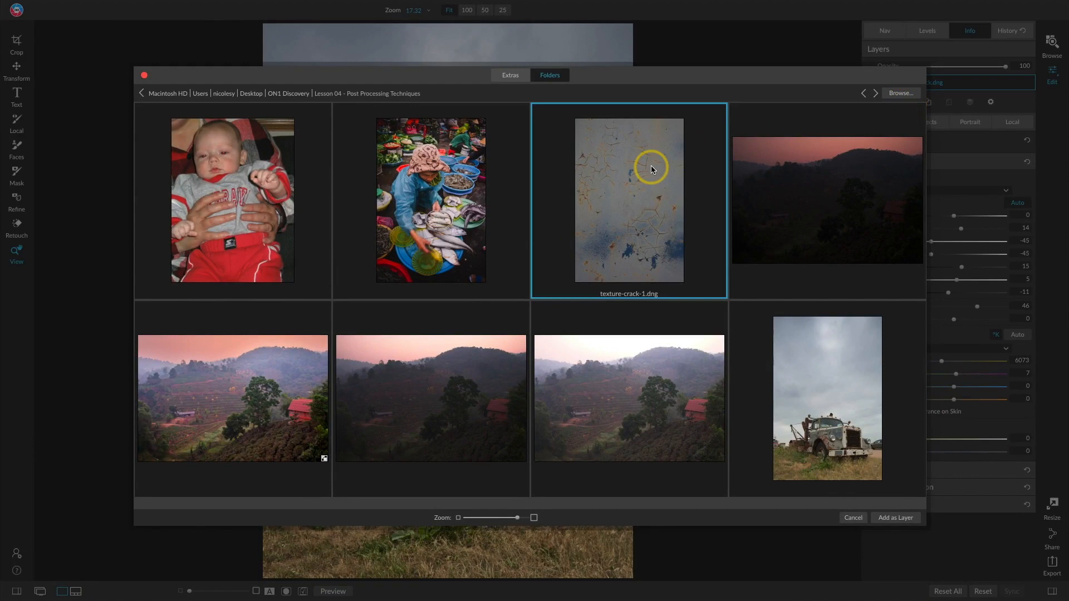
pyautogui.click(896, 518)
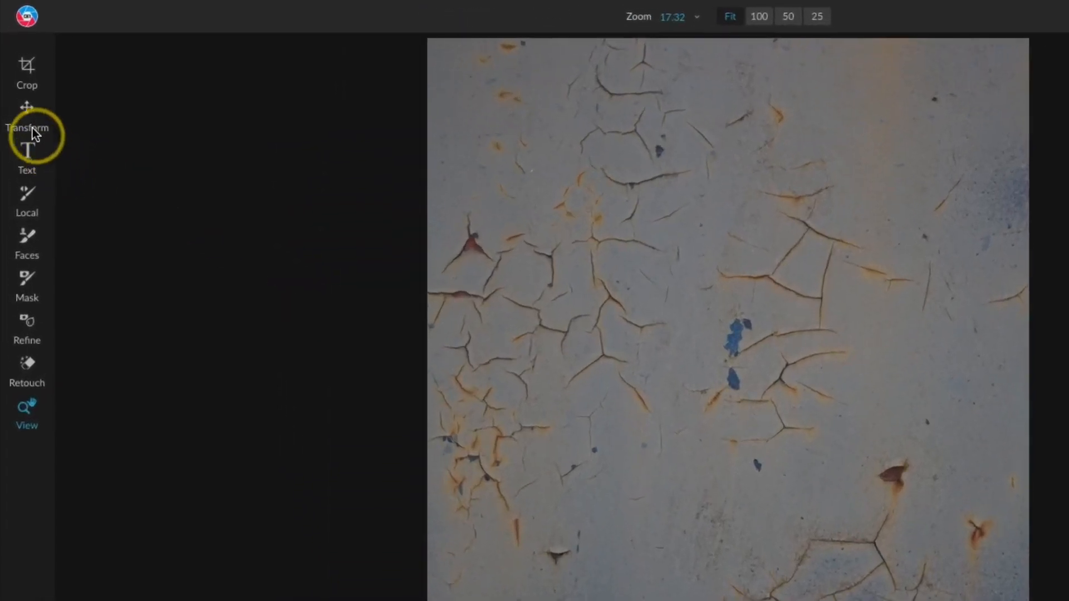
# Rotate the texture layer by 180 degrees and apply the transformation
pyautogui.click(16, 70)
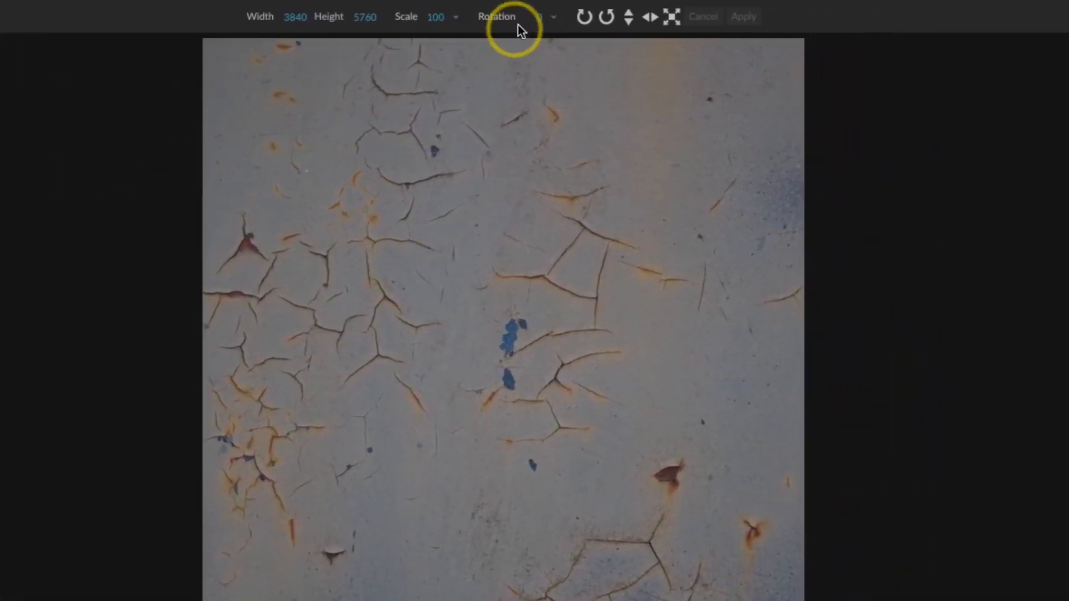
pyautogui.doubleClick(604, 18)
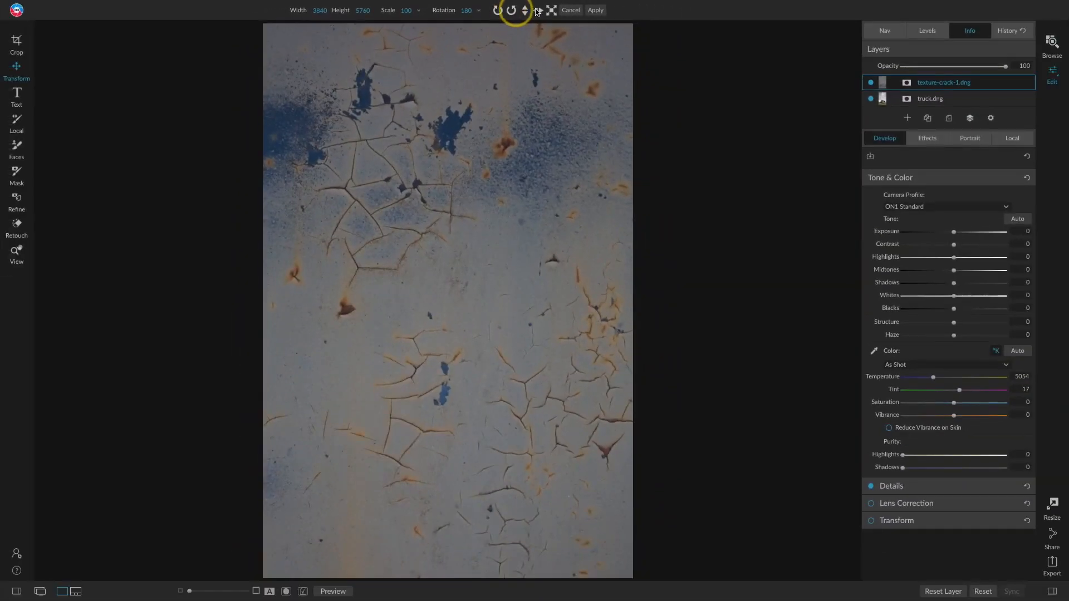
pyautogui.click(601, 12)
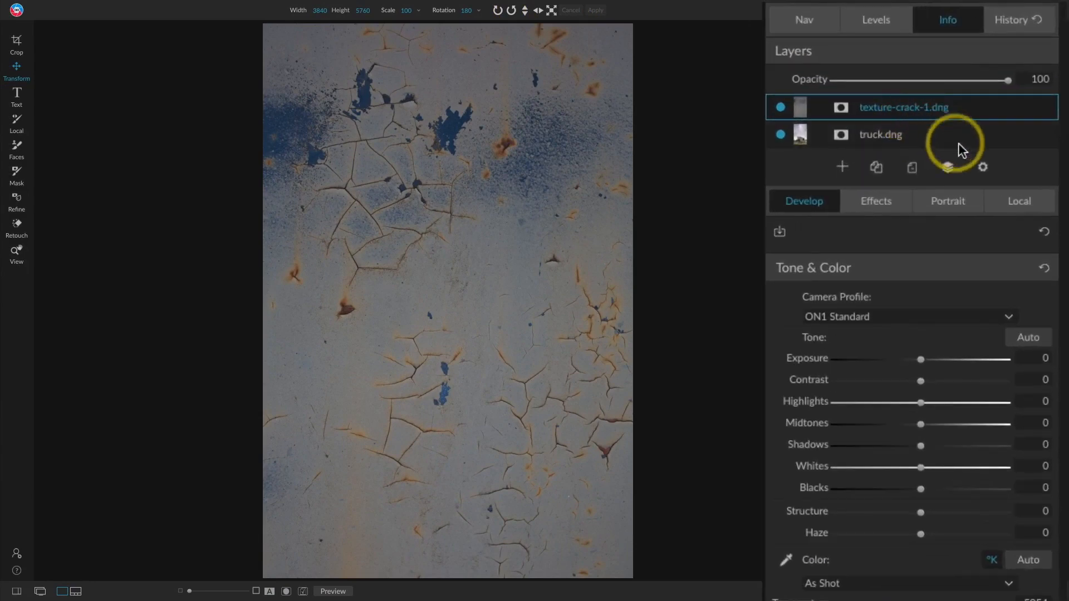
# Change the texture layer's blending mode so that it blends with the truck photo below
pyautogui.click(983, 167)
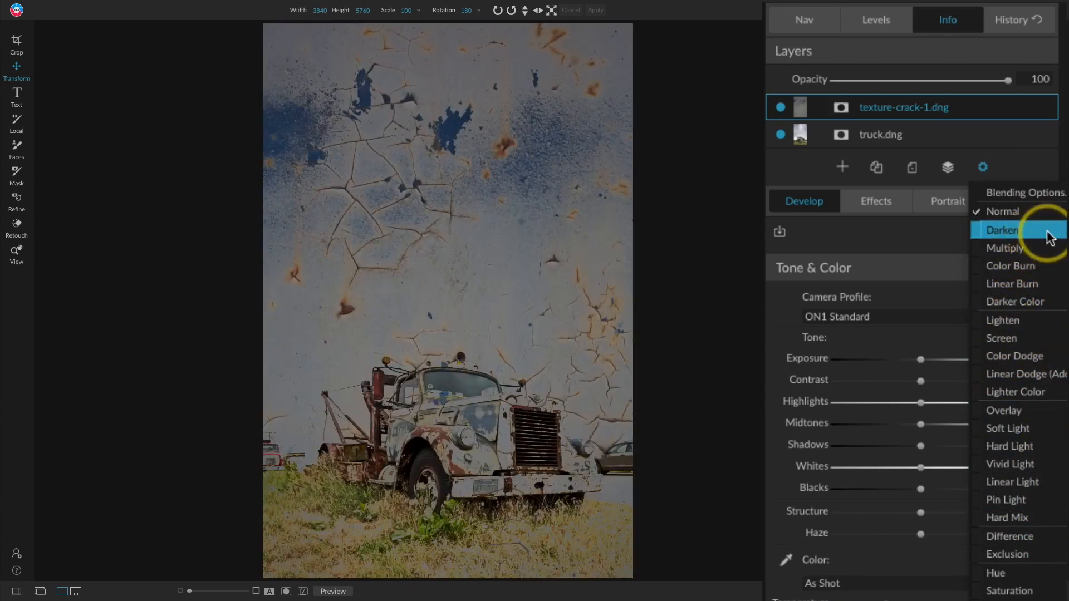
pyautogui.click(1048, 237)
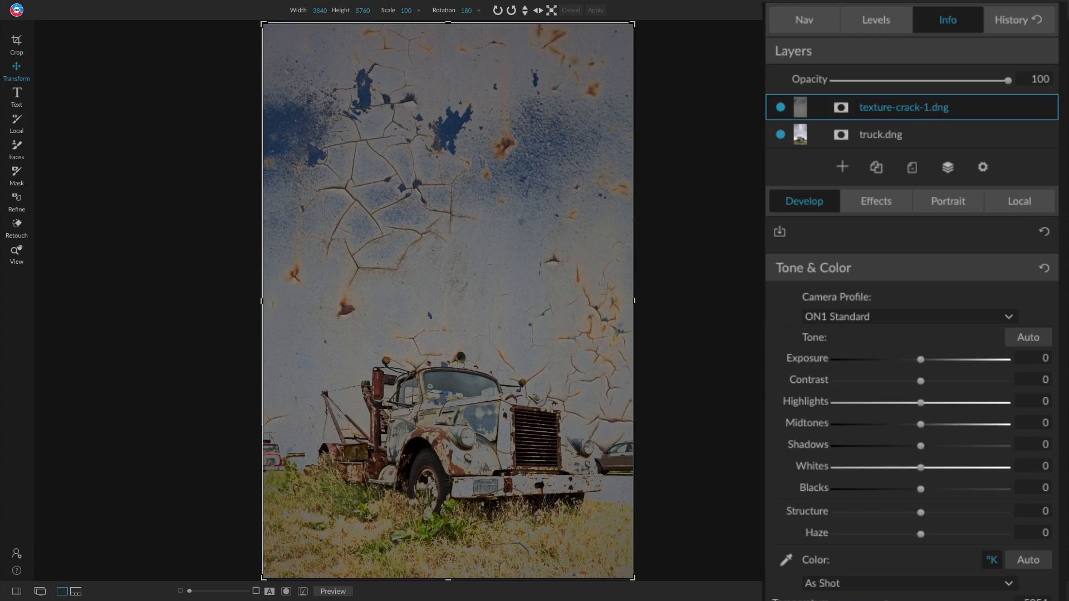
pyautogui.press('z')
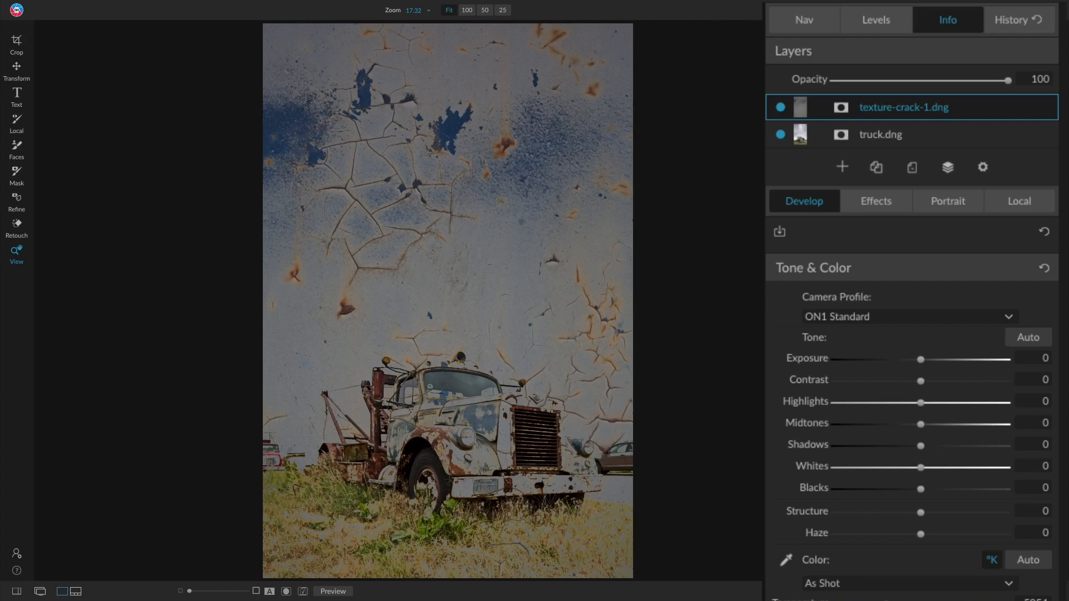
# Hide the texture layer and create a luminosity mask on the truck.dng layer, showing the mask in grayscale
pyautogui.click(781, 108)
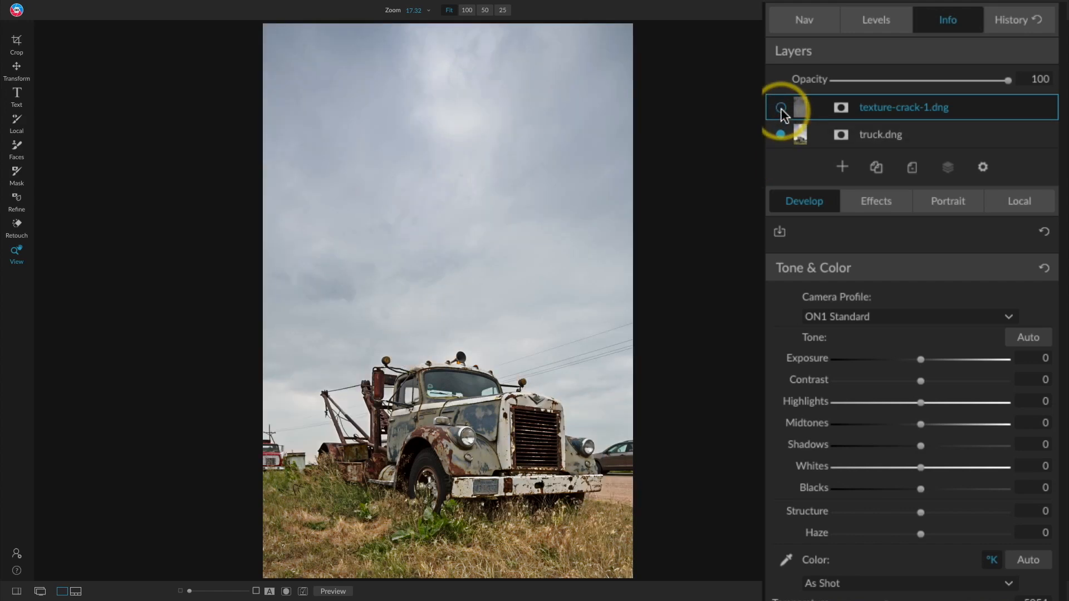
pyautogui.click(841, 135)
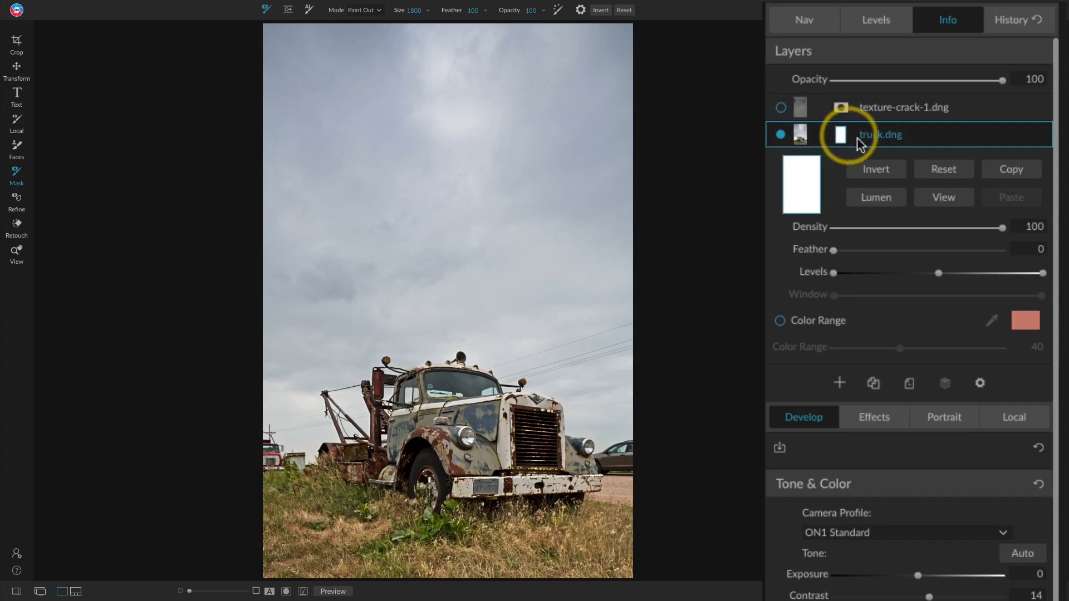
pyautogui.click(901, 198)
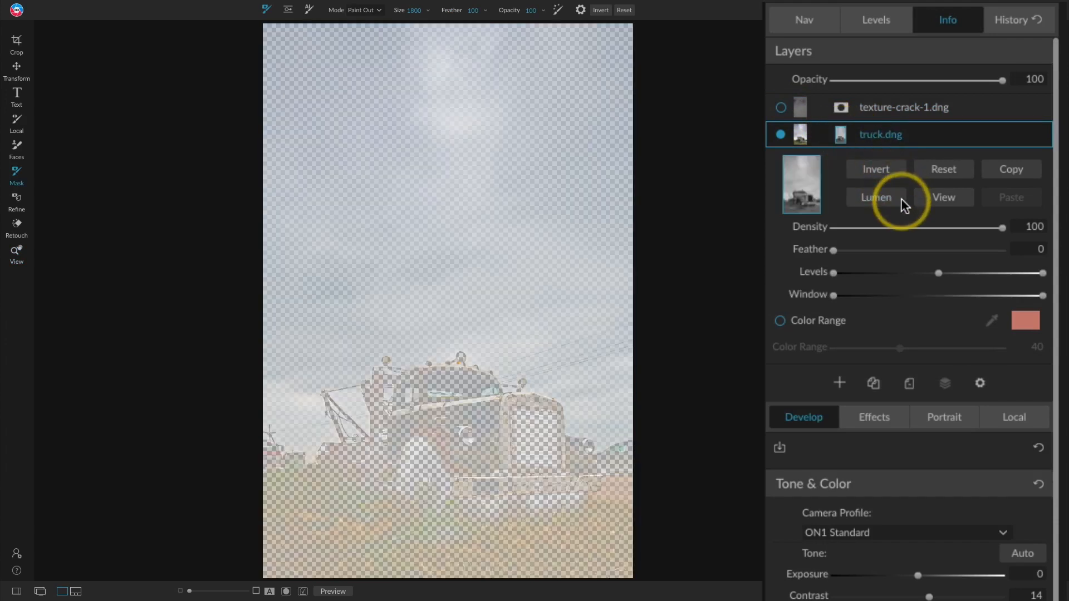
pyautogui.click(961, 193)
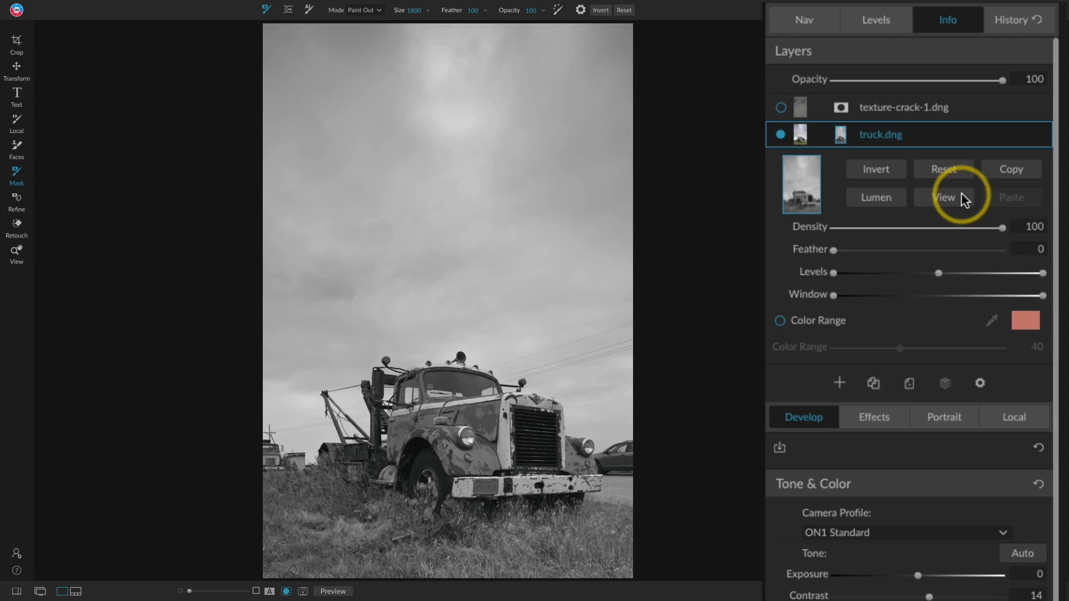
# Adjust the truck mask's levels, raising the black point and lowering the white point to separate the dark truck from the bright sky
pyautogui.moveTo(837, 277); pyautogui.dragTo(949, 272)
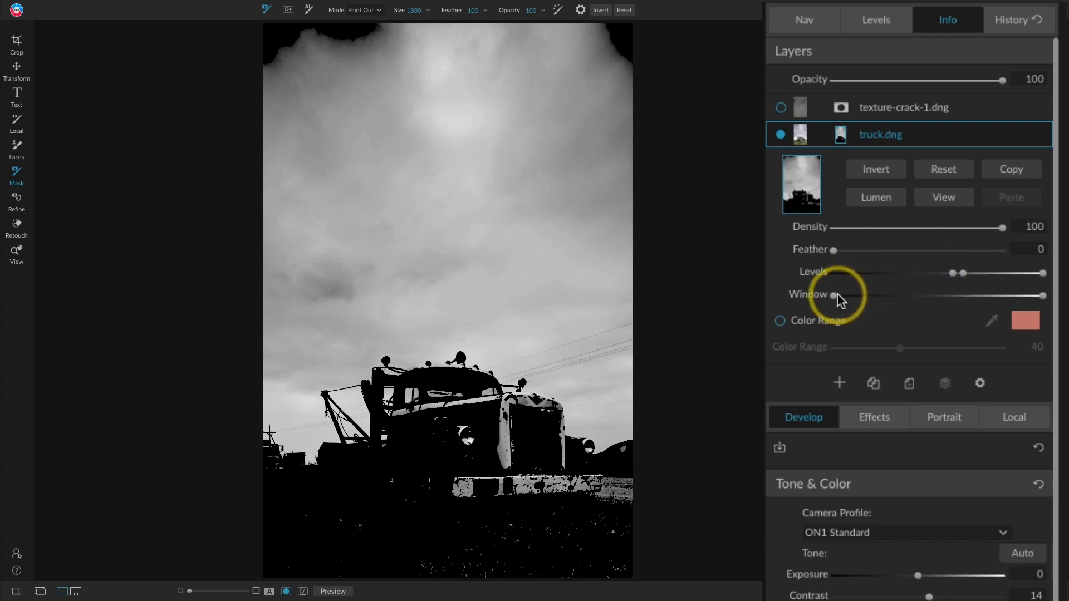
pyautogui.moveTo(835, 296)
pyautogui.mouseDown()
pyautogui.moveTo(973, 287)
pyautogui.moveTo(938, 294)
pyautogui.moveTo(980, 296)
pyautogui.moveTo(824, 305)
pyautogui.mouseUp()
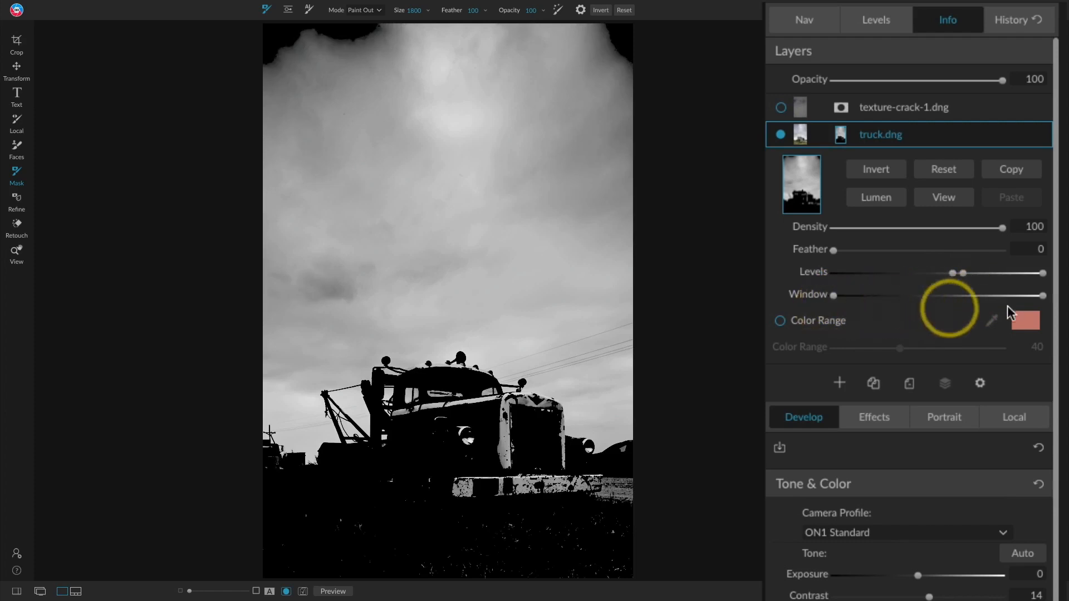
pyautogui.moveTo(1043, 297); pyautogui.dragTo(986, 273)
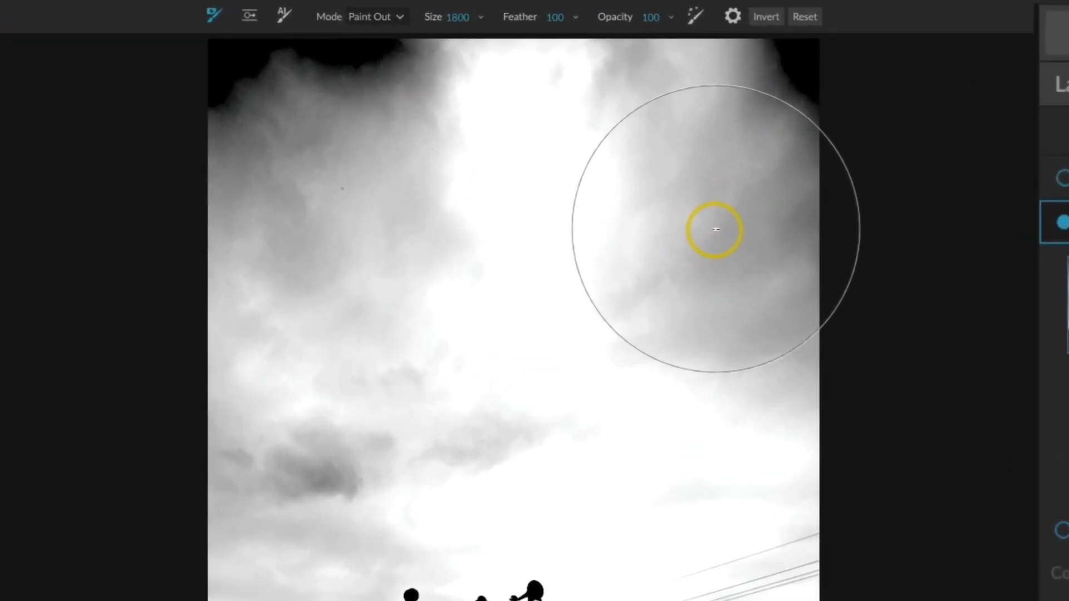
# Paint the whole sky white in the truck mask using a Paint In brush at size 1500 and 50 opacity
pyautogui.hotkey('shift', 'x')
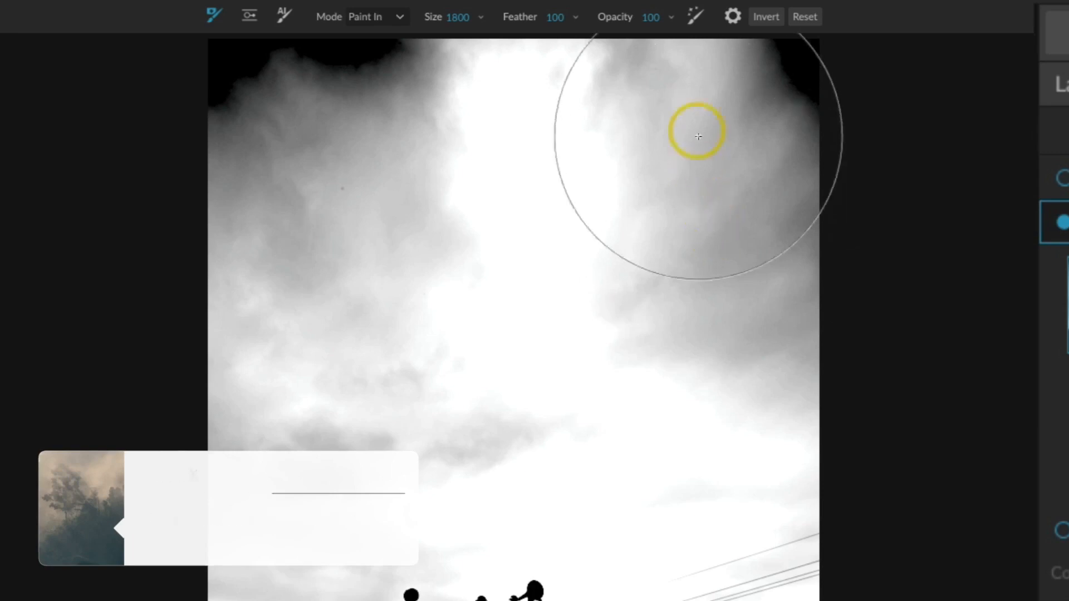
pyautogui.click(672, 18)
pyautogui.moveTo(662, 36); pyautogui.dragTo(637, 36)
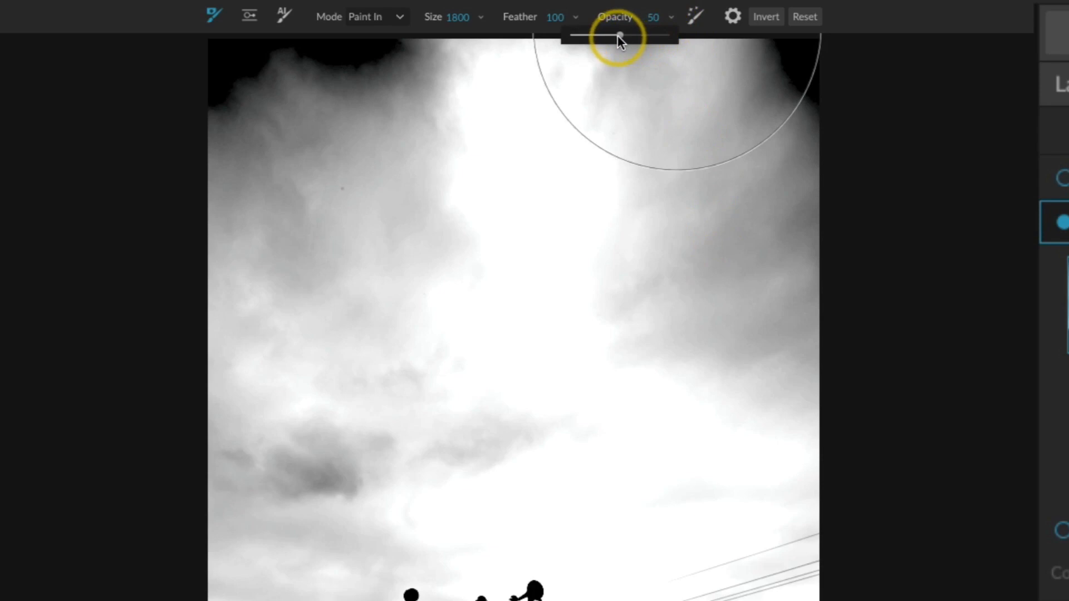
pyautogui.press('[')
pyautogui.press('[')
pyautogui.press('[')
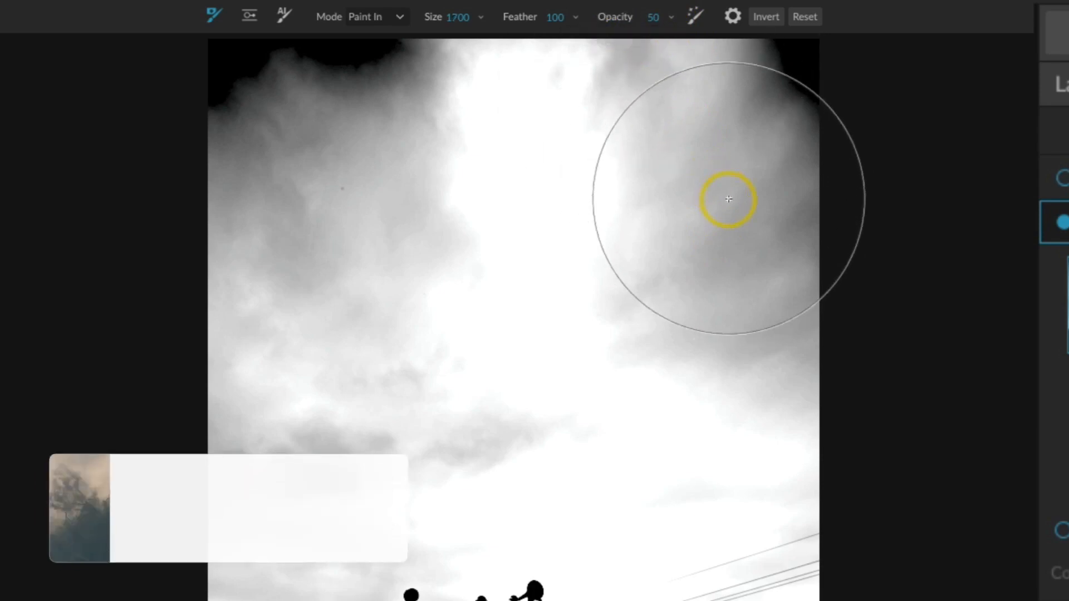
pyautogui.moveTo(729, 198)
pyautogui.mouseDown()
pyautogui.moveTo(798, 104)
pyautogui.moveTo(796, 70)
pyautogui.moveTo(511, 104)
pyautogui.moveTo(293, 83)
pyautogui.moveTo(283, 71)
pyautogui.moveTo(298, 55)
pyautogui.moveTo(310, 190)
pyautogui.moveTo(418, 148)
pyautogui.moveTo(301, 99)
pyautogui.moveTo(262, 22)
pyautogui.moveTo(275, 253)
pyautogui.moveTo(475, 225)
pyautogui.moveTo(563, 192)
pyautogui.moveTo(612, 204)
pyautogui.moveTo(617, 141)
pyautogui.moveTo(621, 179)
pyautogui.moveTo(368, 244)
pyautogui.moveTo(248, 315)
pyautogui.moveTo(339, 288)
pyautogui.moveTo(570, 254)
pyautogui.moveTo(617, 128)
pyautogui.moveTo(619, 51)
pyautogui.moveTo(634, 287)
pyautogui.moveTo(609, 324)
pyautogui.moveTo(547, 317)
pyautogui.moveTo(656, 256)
pyautogui.moveTo(609, 142)
pyautogui.moveTo(618, 5)
pyautogui.mouseUp()
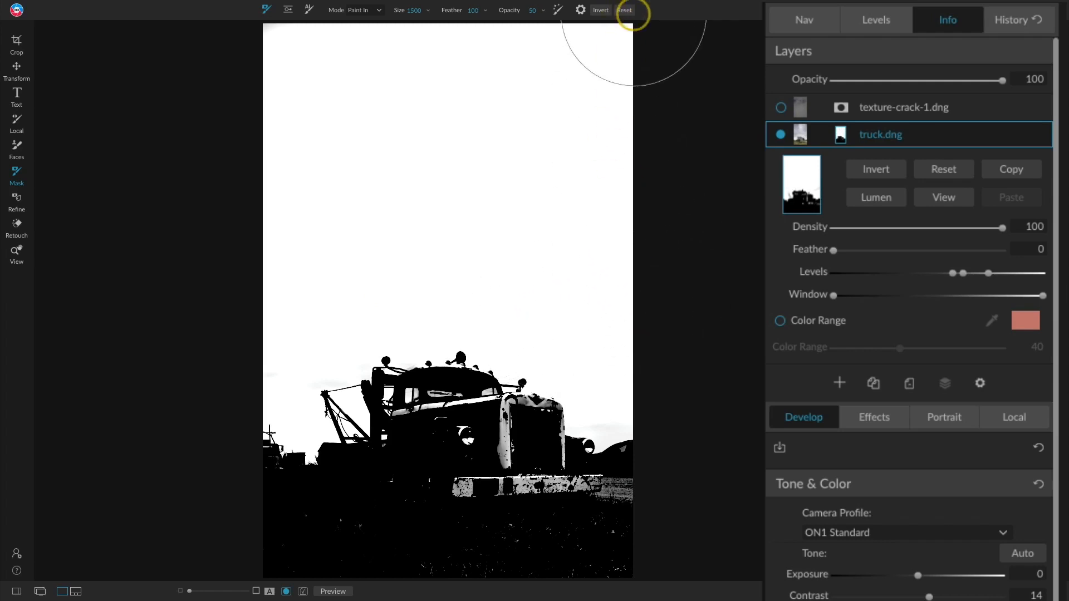
pyautogui.press('z')
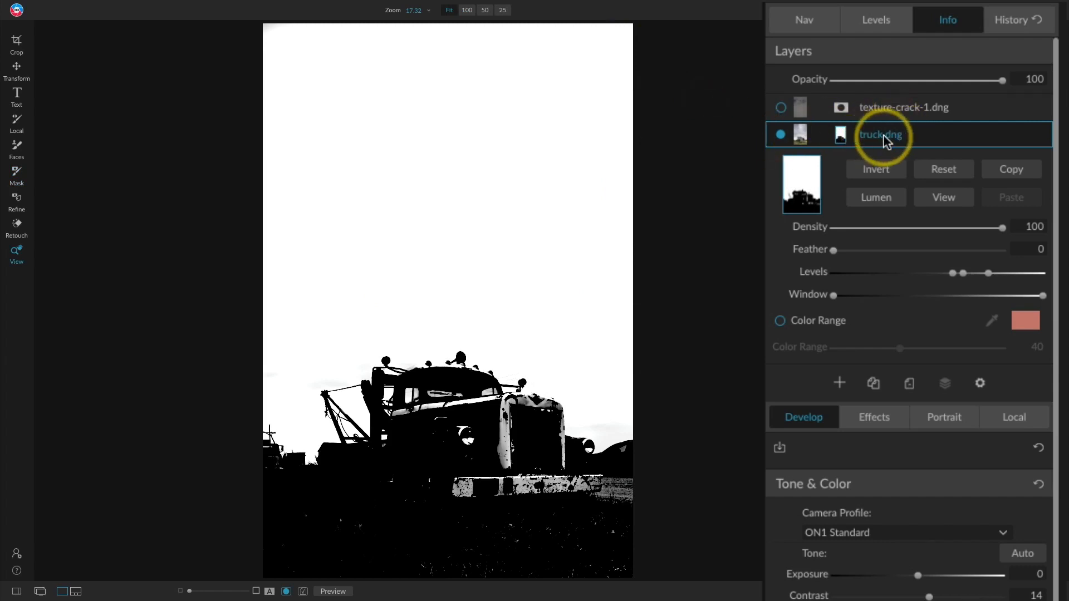
# Copy the truck layer's mask onto the texture layer, made visible again, and reset the truck layer's mask
pyautogui.click(1031, 165)
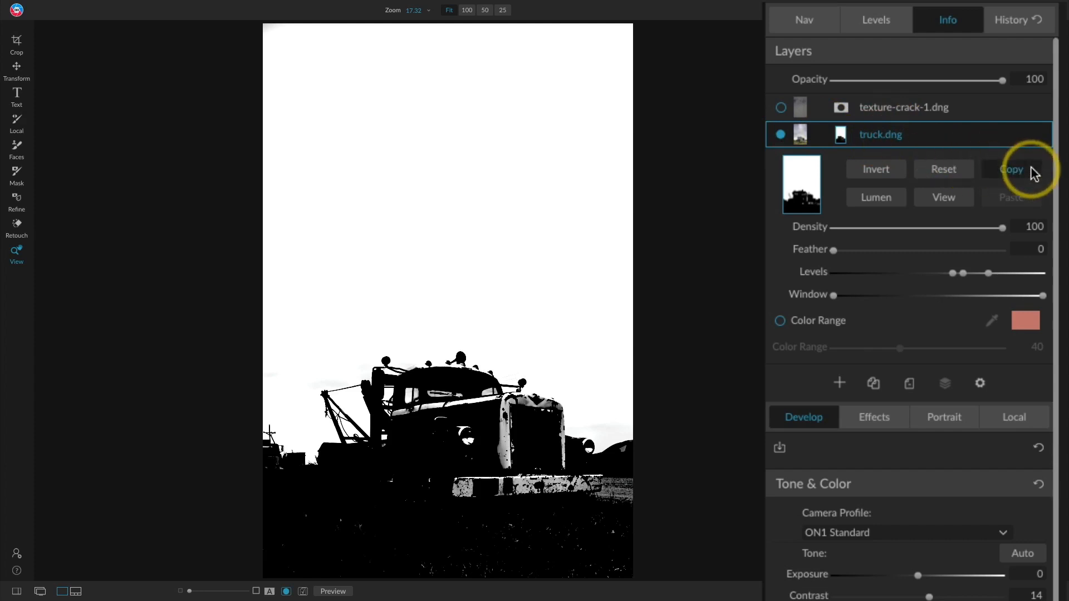
pyautogui.click(964, 195)
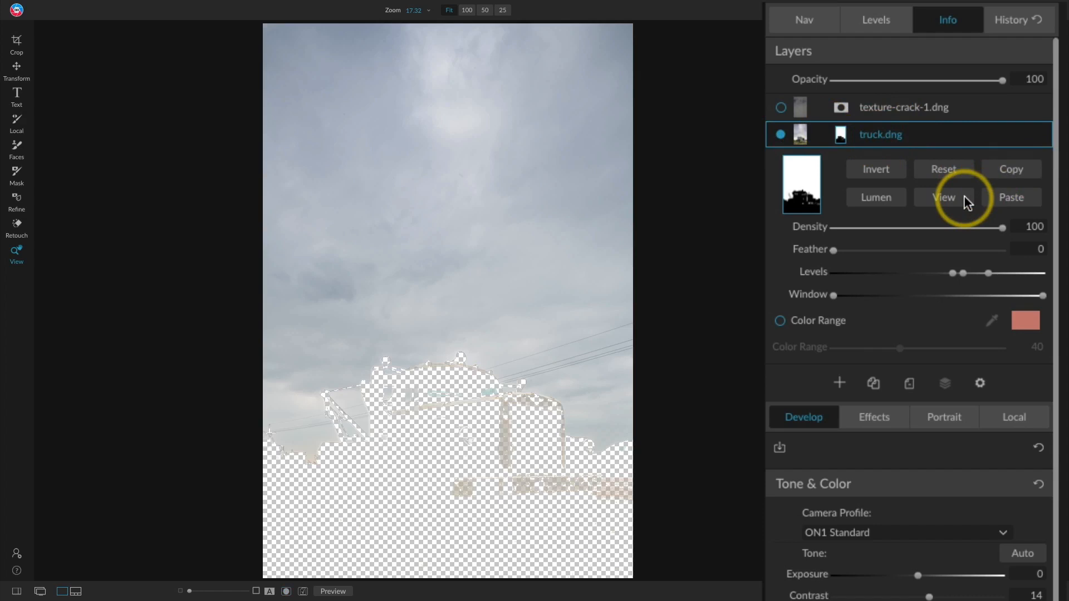
pyautogui.click(781, 107)
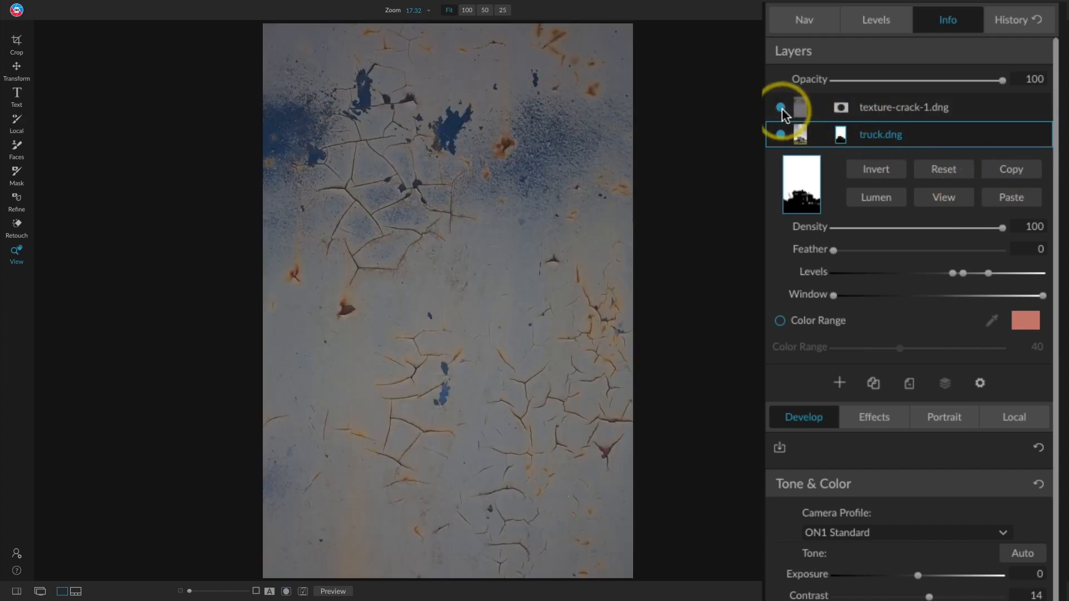
pyautogui.click(840, 108)
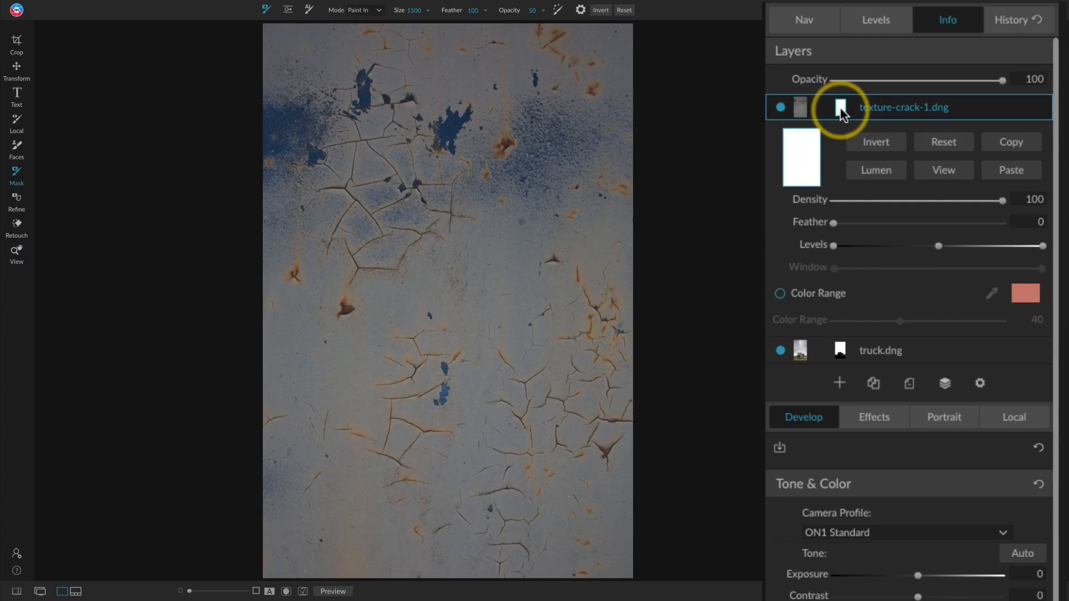
pyautogui.click(1011, 171)
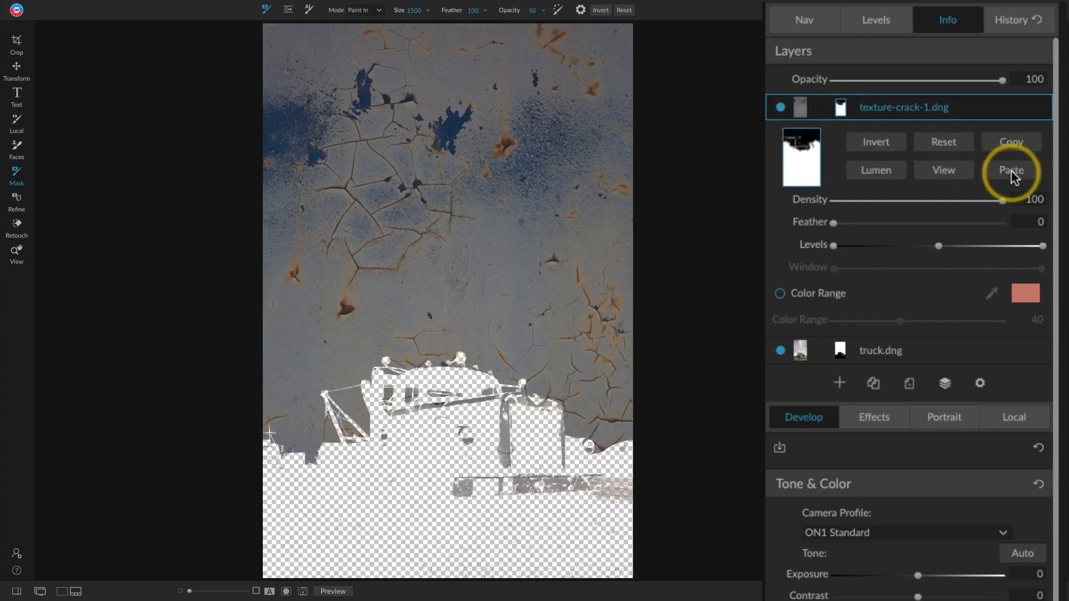
pyautogui.click(841, 351)
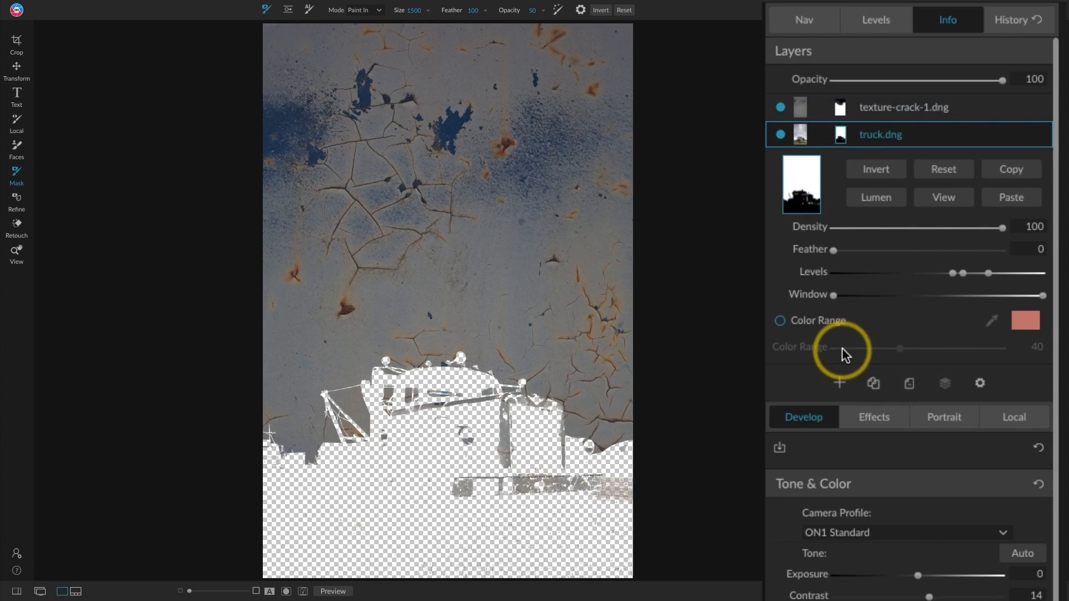
pyautogui.click(960, 173)
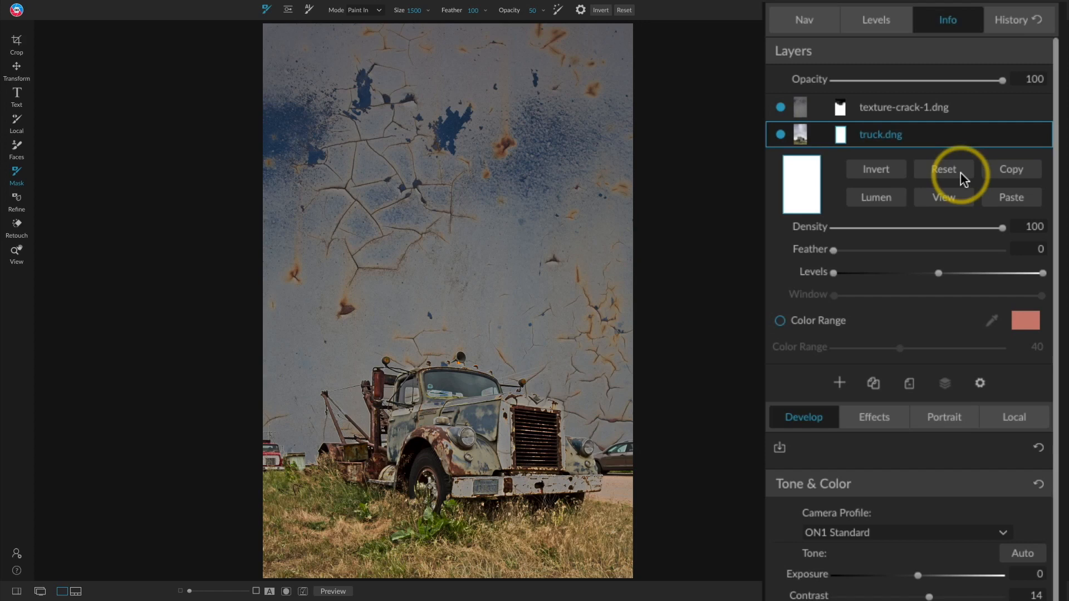
# Keep the texture layer mask's feather at 0 and set its density to 60
pyautogui.click(841, 108)
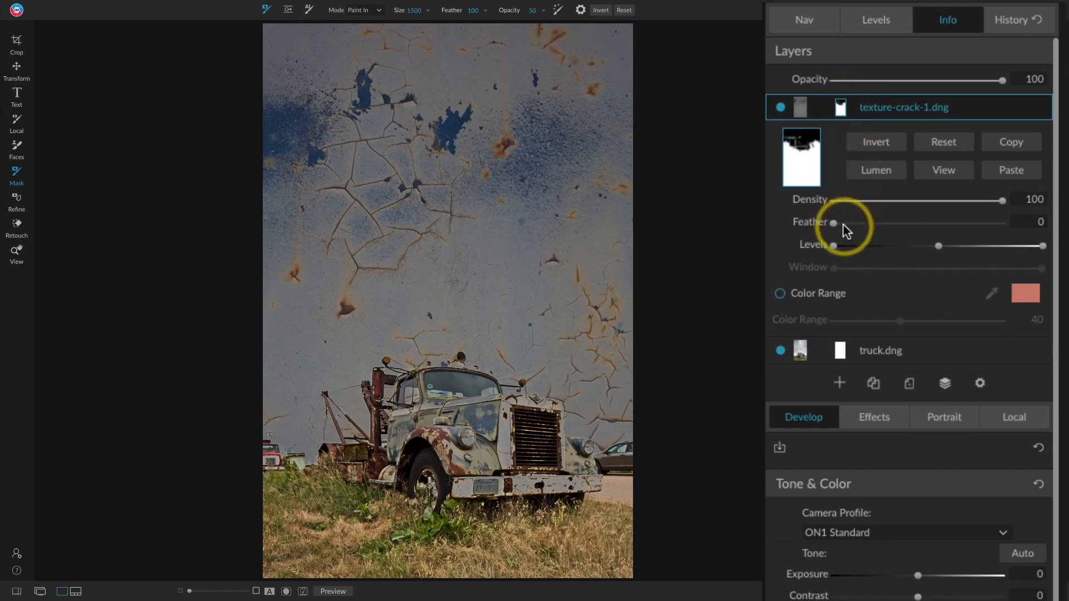
pyautogui.moveTo(835, 223)
pyautogui.mouseDown()
pyautogui.moveTo(971, 216)
pyautogui.moveTo(837, 224)
pyautogui.mouseUp()
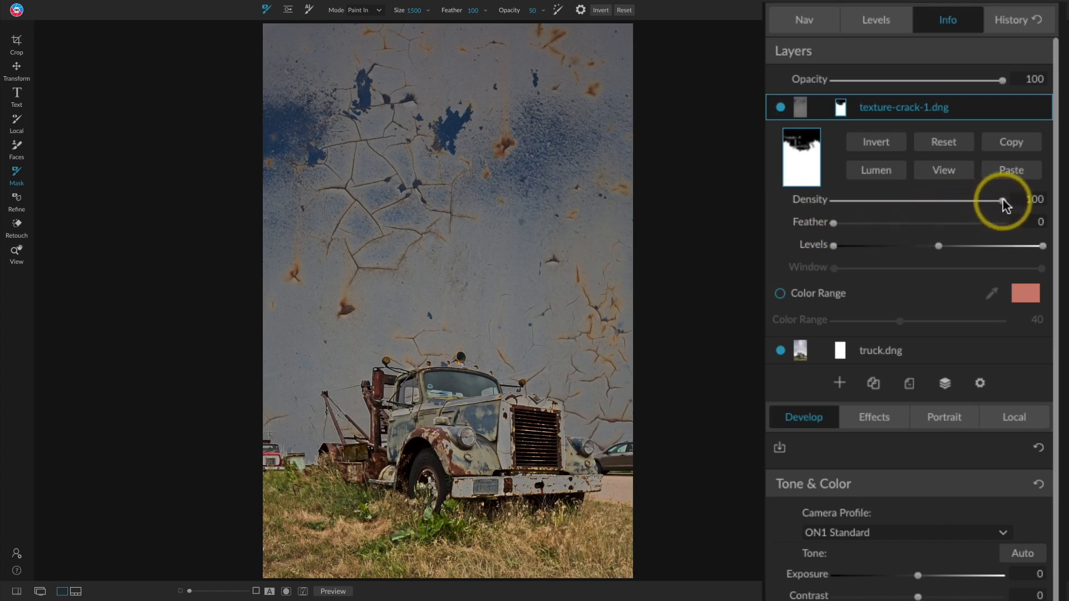
pyautogui.moveTo(1003, 199); pyautogui.dragTo(806, 216)
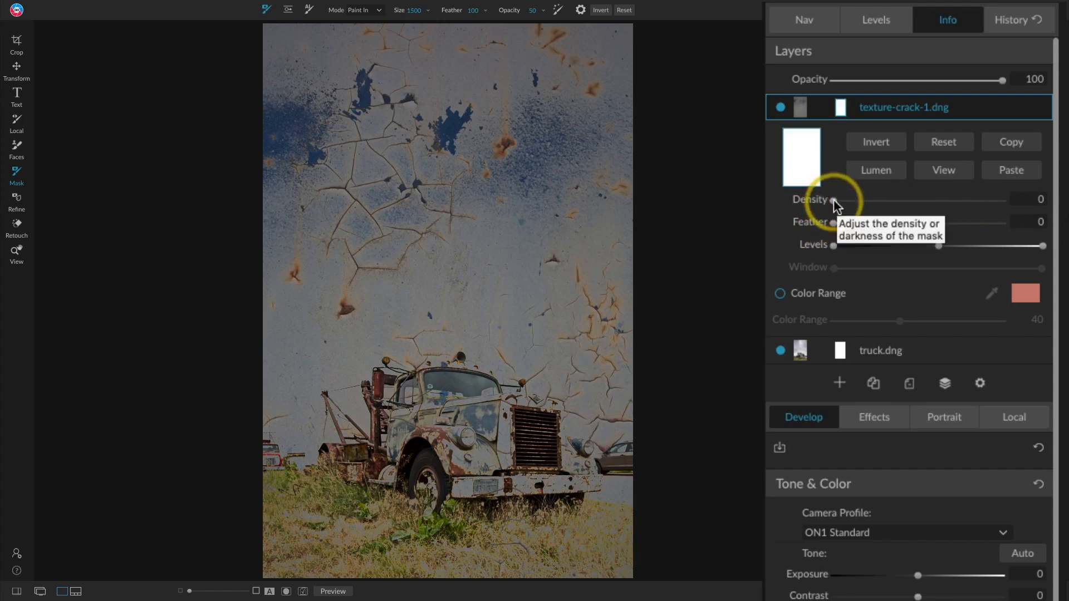
pyautogui.moveTo(835, 201); pyautogui.dragTo(934, 205)
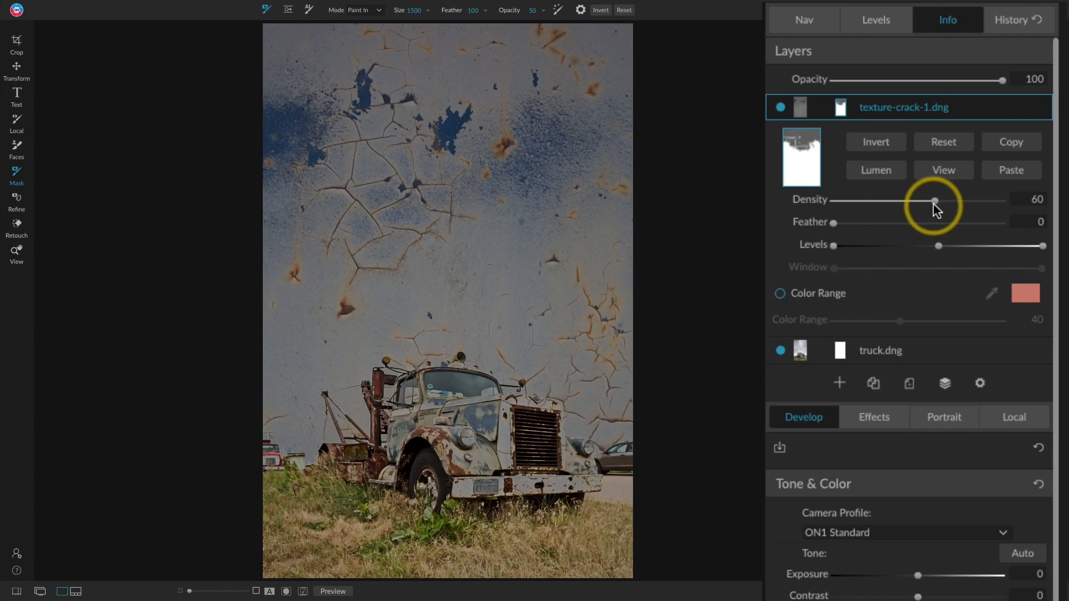
# Close the texture layer's mask options and set the layer's Saturation to -25
pyautogui.click(842, 108)
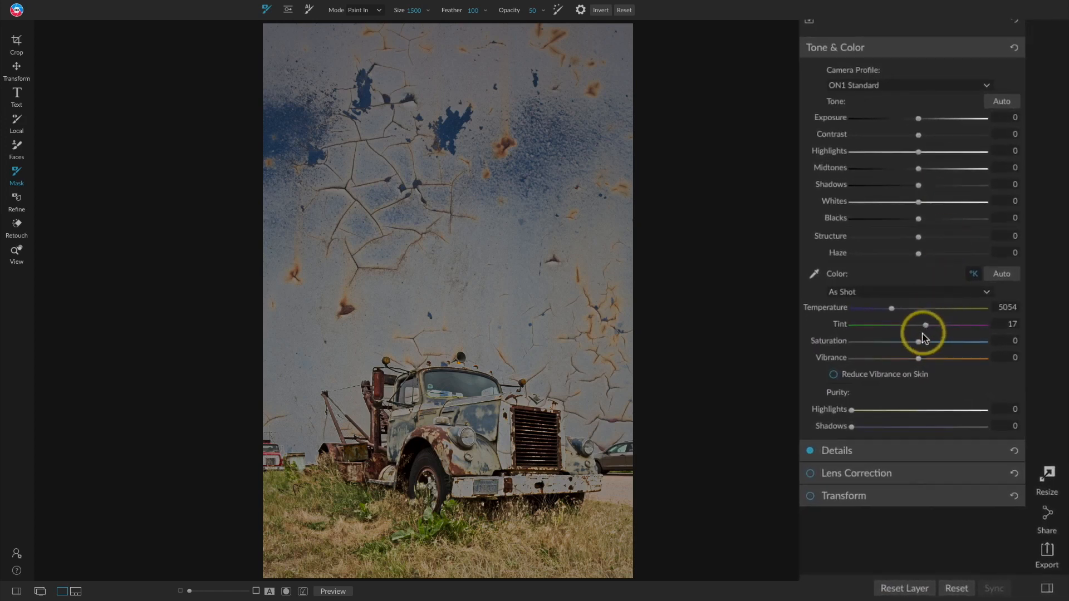
pyautogui.moveTo(917, 342)
pyautogui.mouseDown()
pyautogui.moveTo(874, 345)
pyautogui.moveTo(903, 349)
pyautogui.mouseUp()
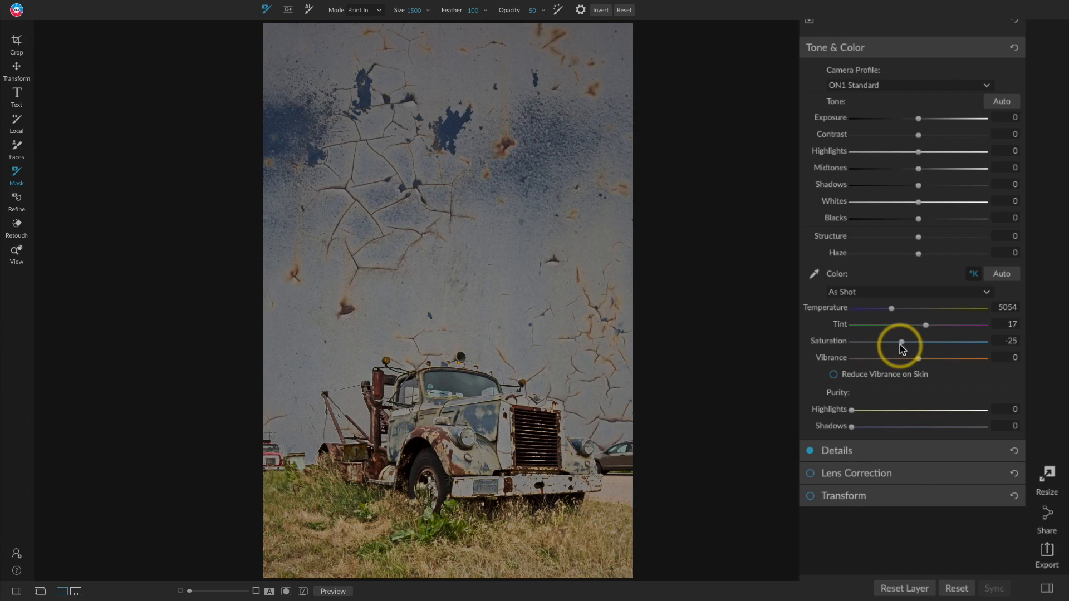
# Set the texture layer's Structure to 36 and create a new stamped layer from the visible layers
pyautogui.moveTo(918, 236); pyautogui.dragTo(943, 240)
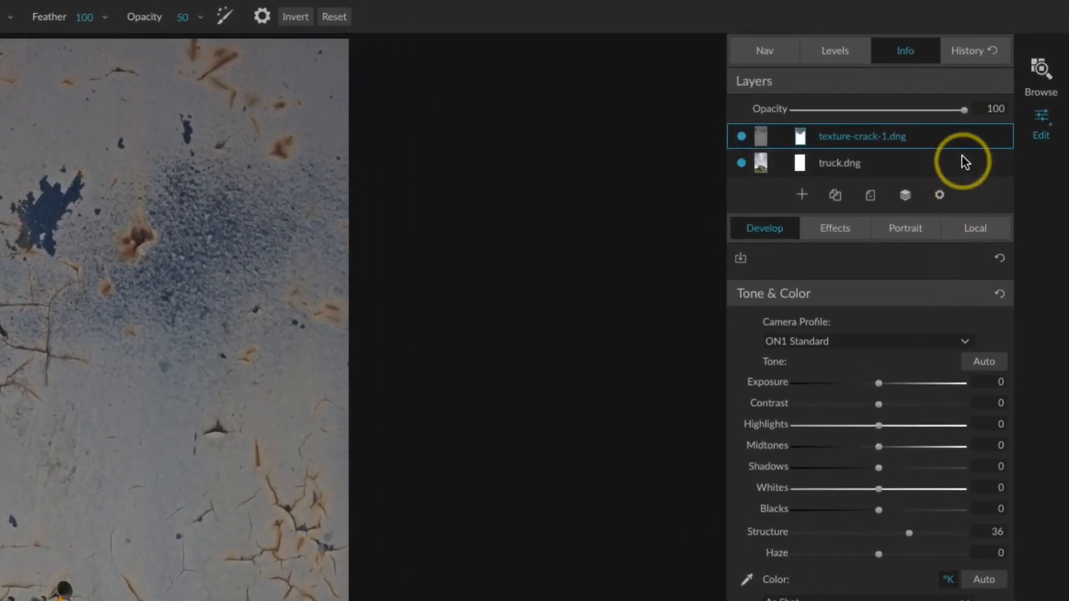
pyautogui.rightClick(960, 136)
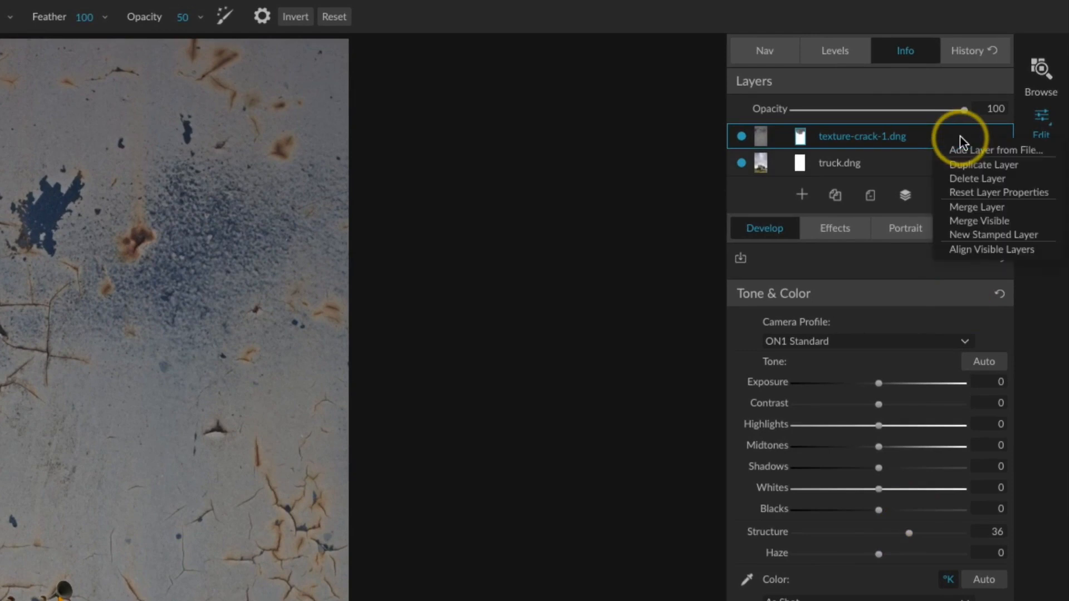
pyautogui.click(1048, 234)
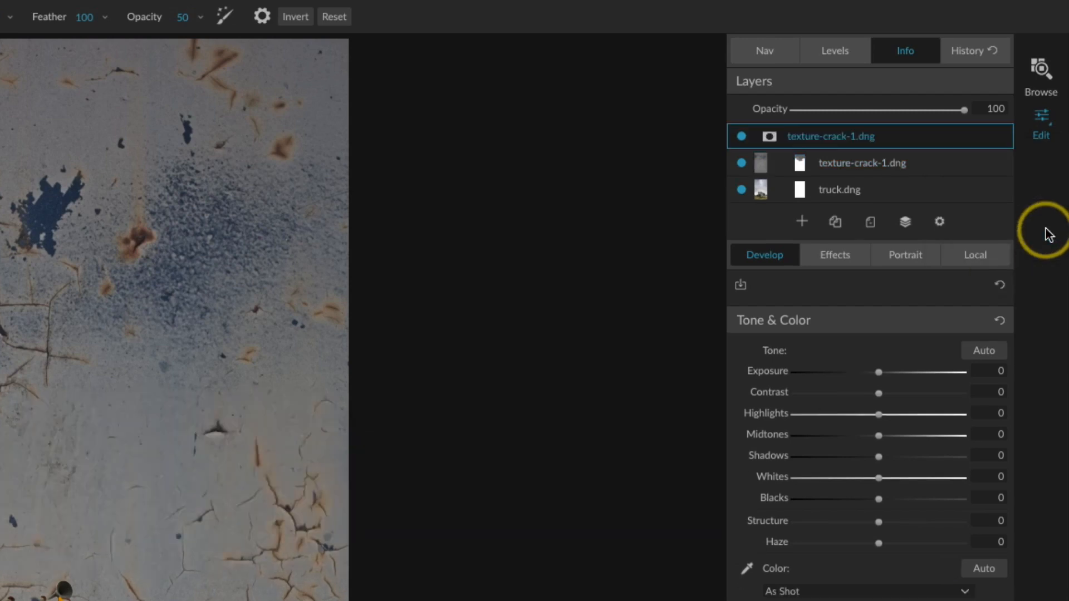
# Add a Vignette filter with the Subtle preset to the stamped layer, compare it on and off, and collapse its settings
pyautogui.click(856, 257)
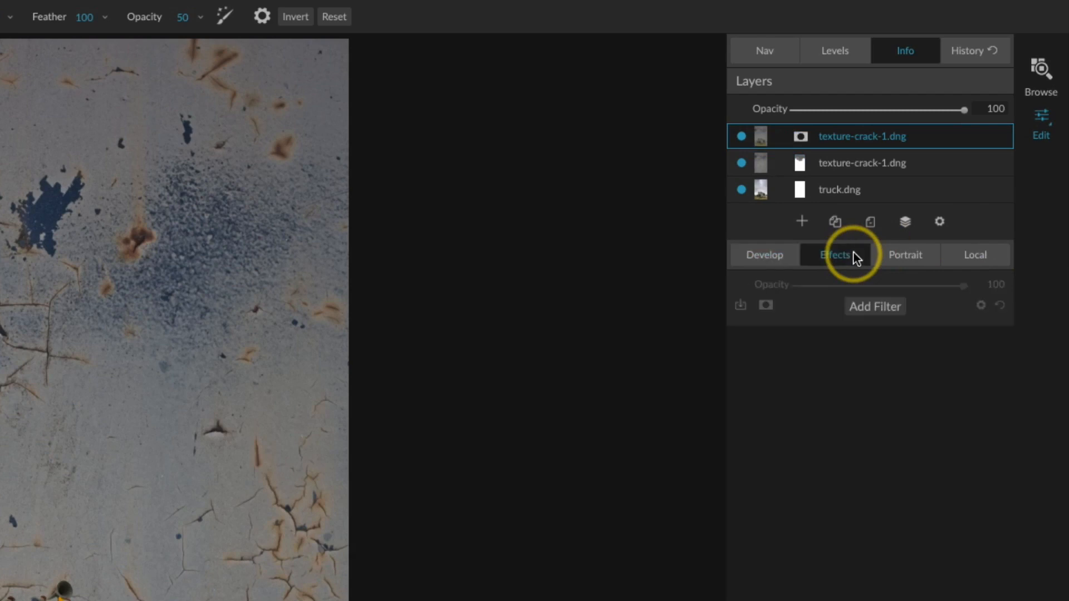
pyautogui.click(875, 308)
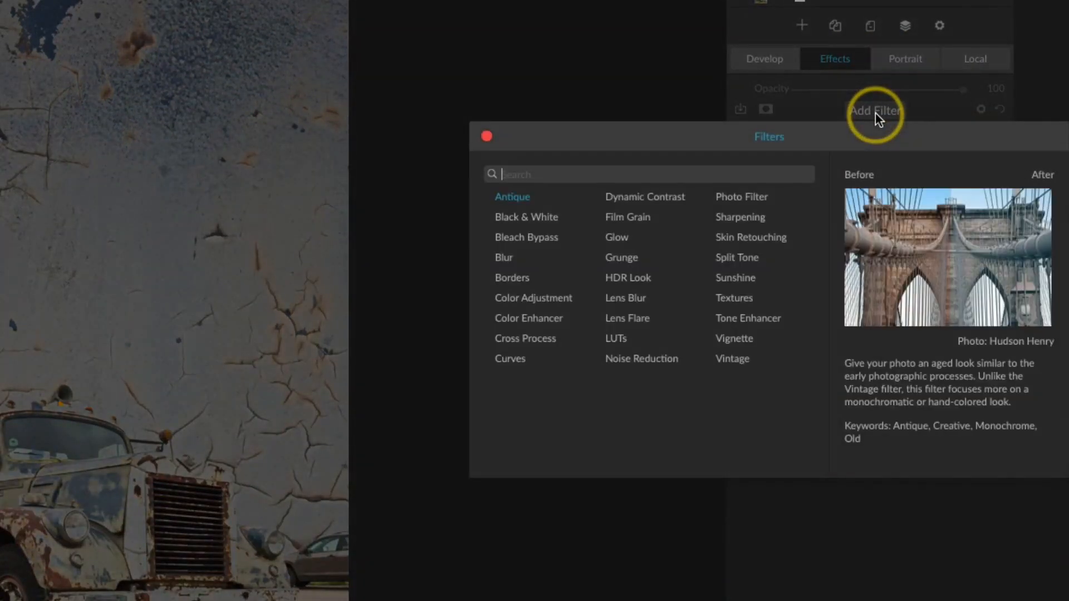
pyautogui.click(767, 340)
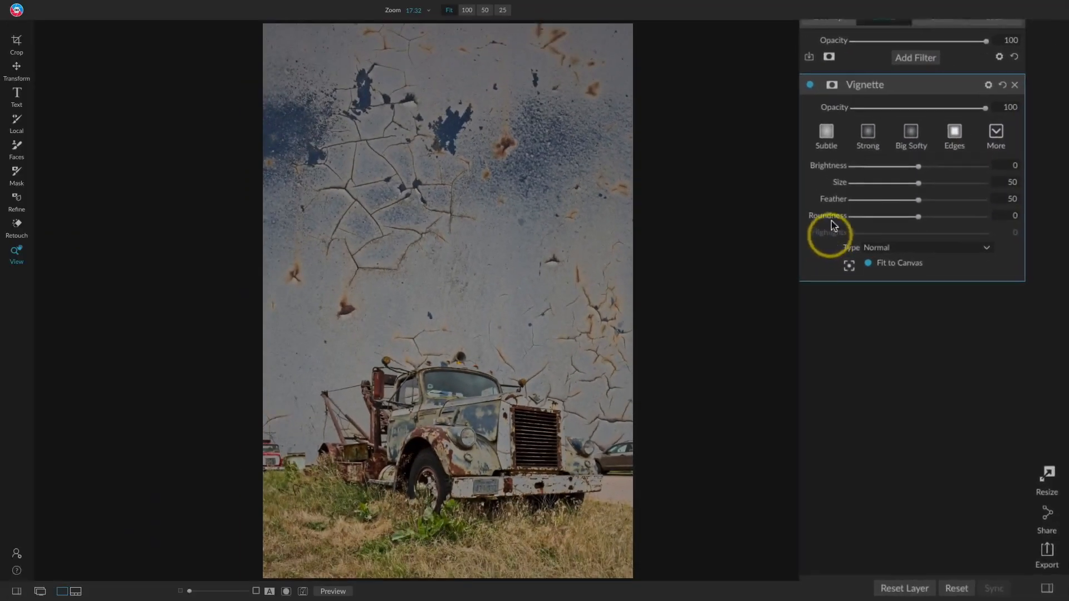
pyautogui.click(766, 210)
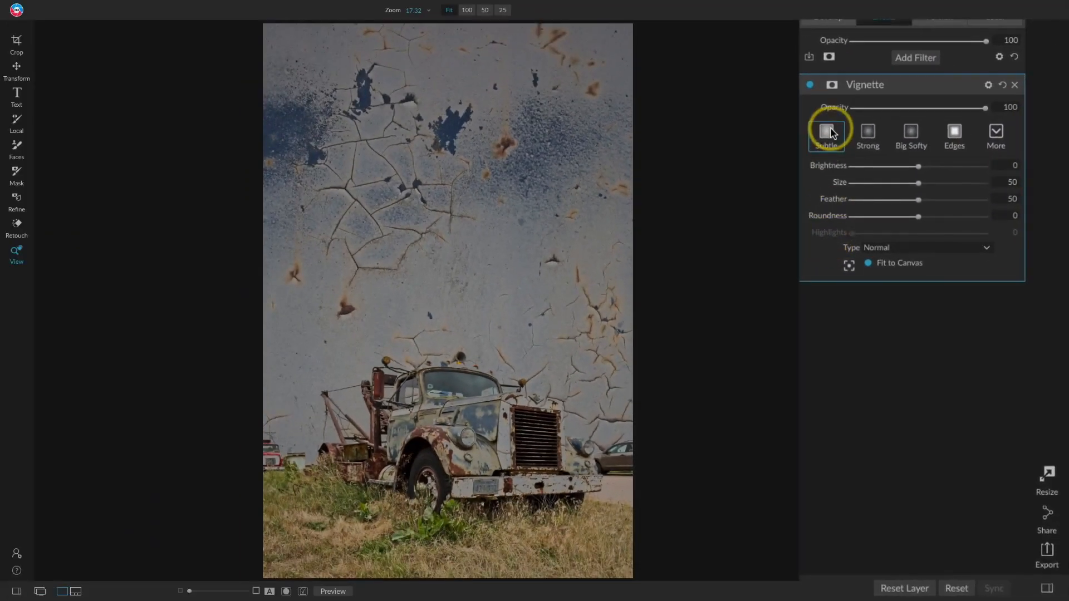
pyautogui.click(810, 85)
pyautogui.click(810, 86)
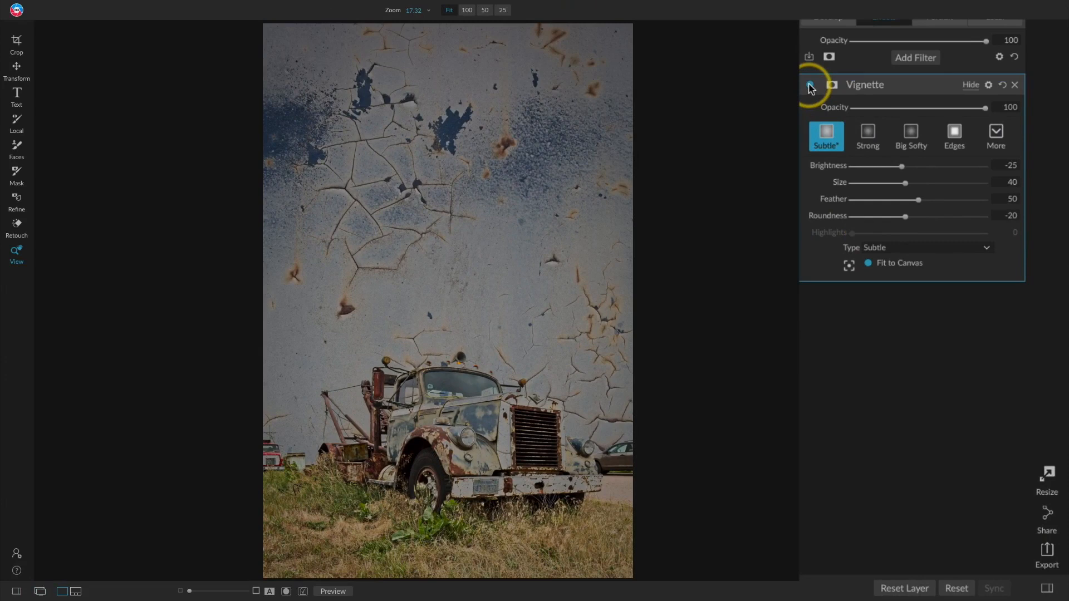
pyautogui.scroll(3, 930, 203)
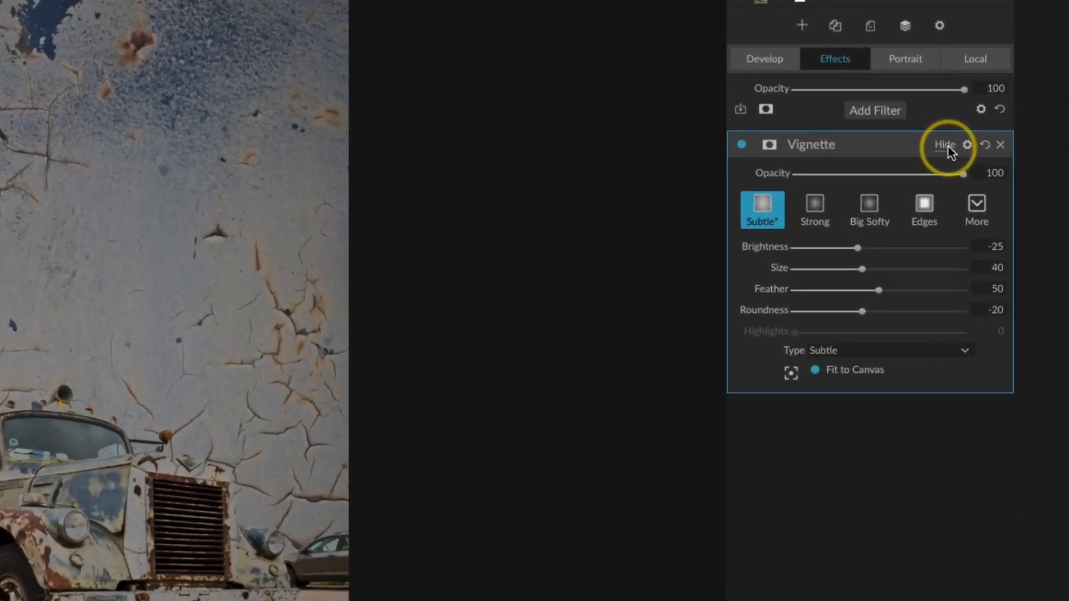
pyautogui.click(945, 146)
# Add a Sunshine filter with the Strong preset to the stamped layer and compare the photo with and without it
pyautogui.click(884, 109)
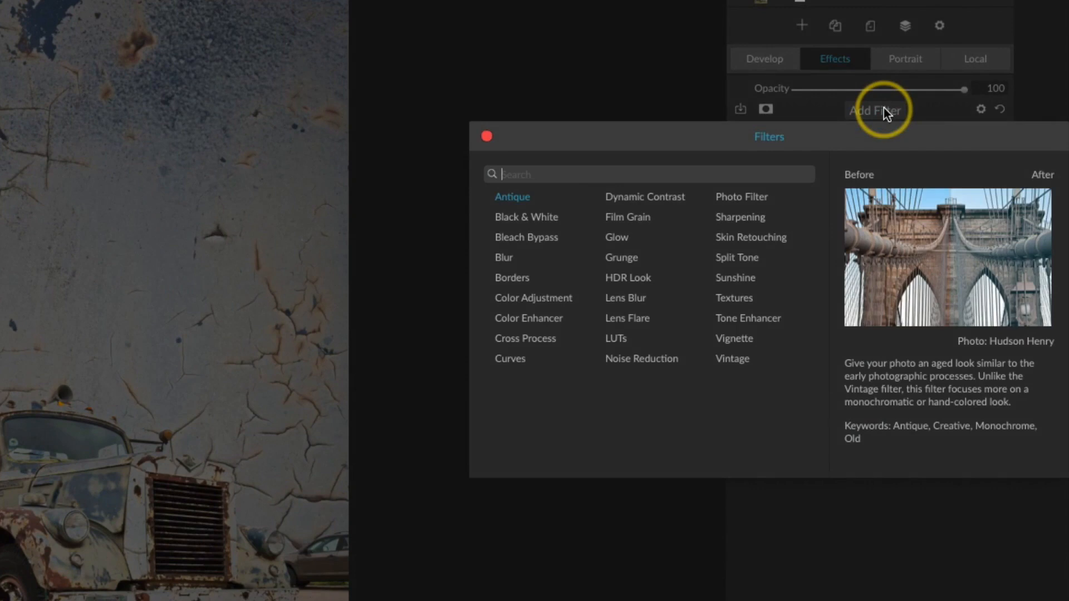
pyautogui.click(767, 282)
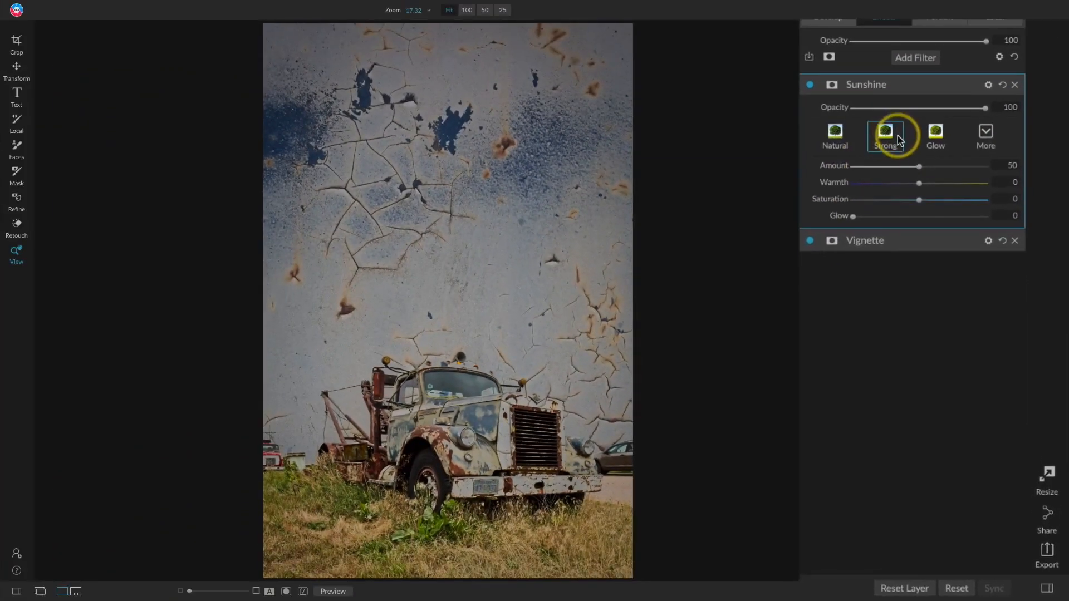
pyautogui.click(894, 139)
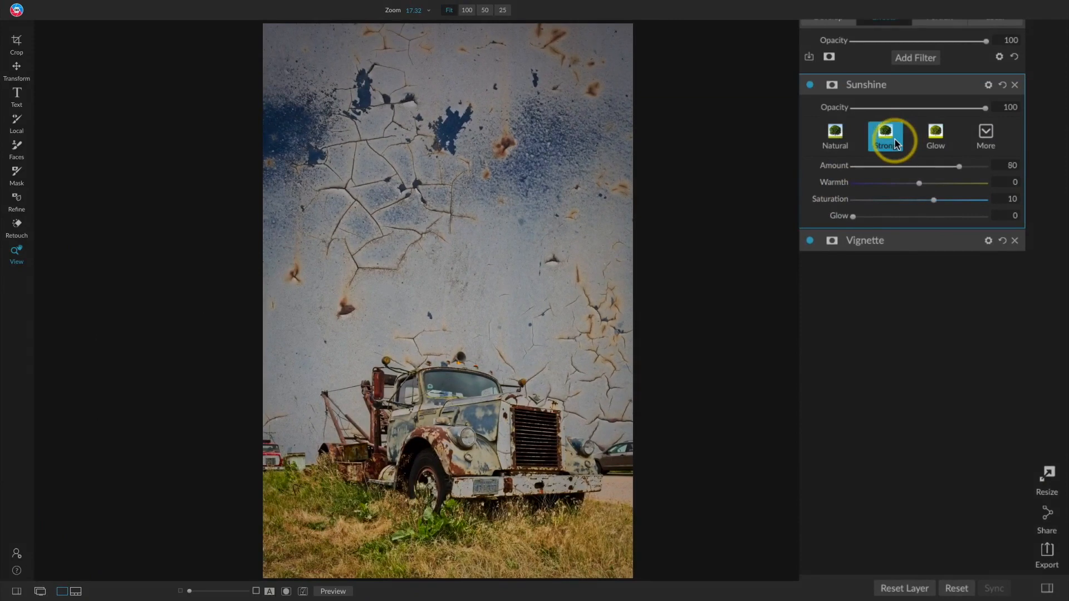
pyautogui.click(810, 84)
pyautogui.click(810, 84)
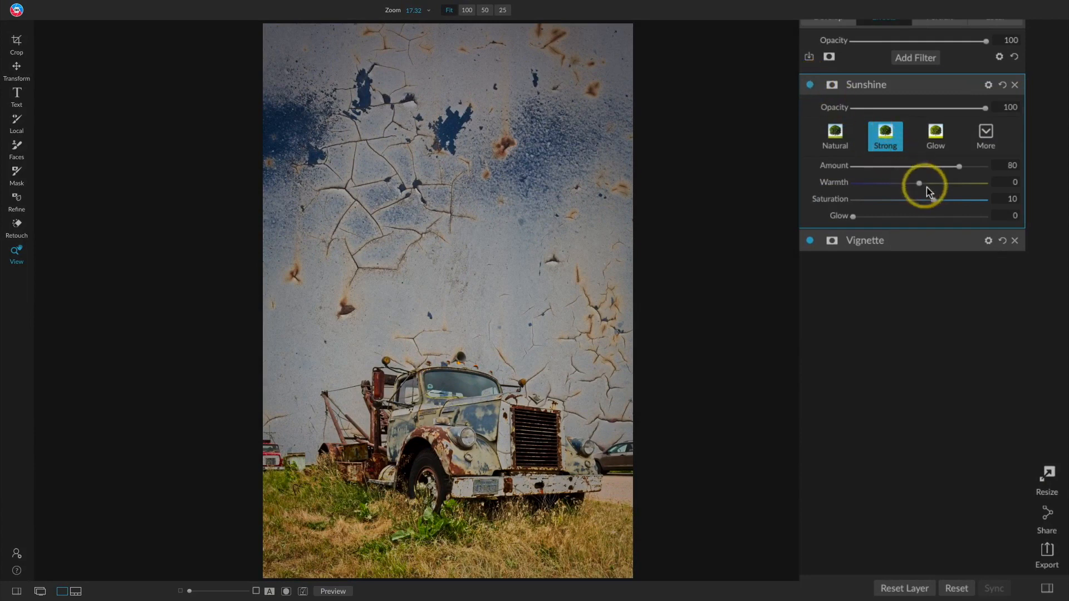
# Set the Sunshine filter's Saturation to -8, compare its effect, and collapse the filter's settings
pyautogui.moveTo(931, 199); pyautogui.dragTo(921, 201)
pyautogui.moveTo(919, 206); pyautogui.dragTo(907, 202)
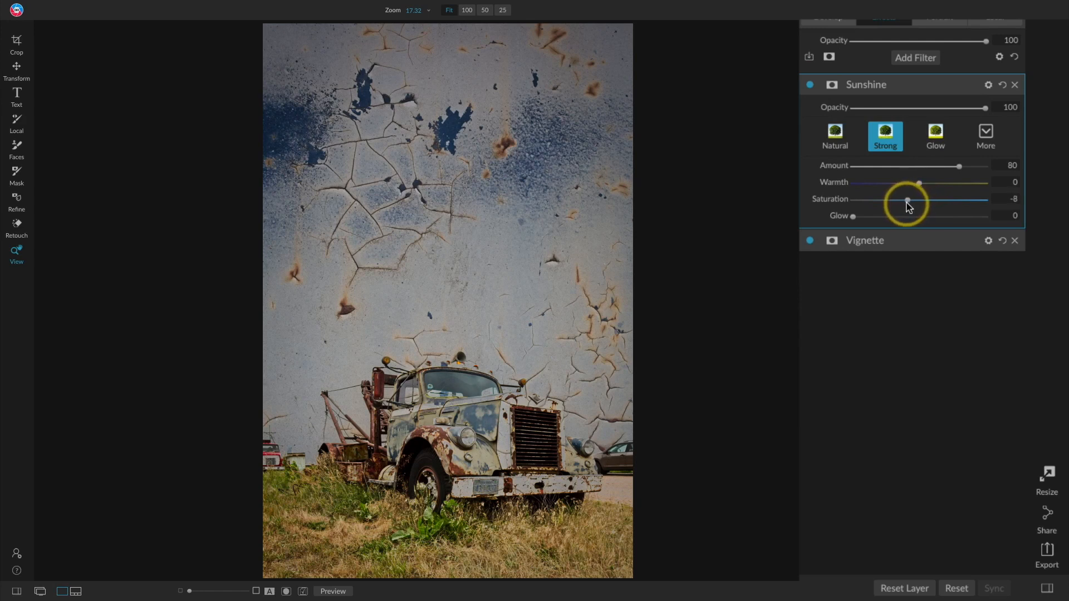
pyautogui.click(811, 85)
pyautogui.click(835, 134)
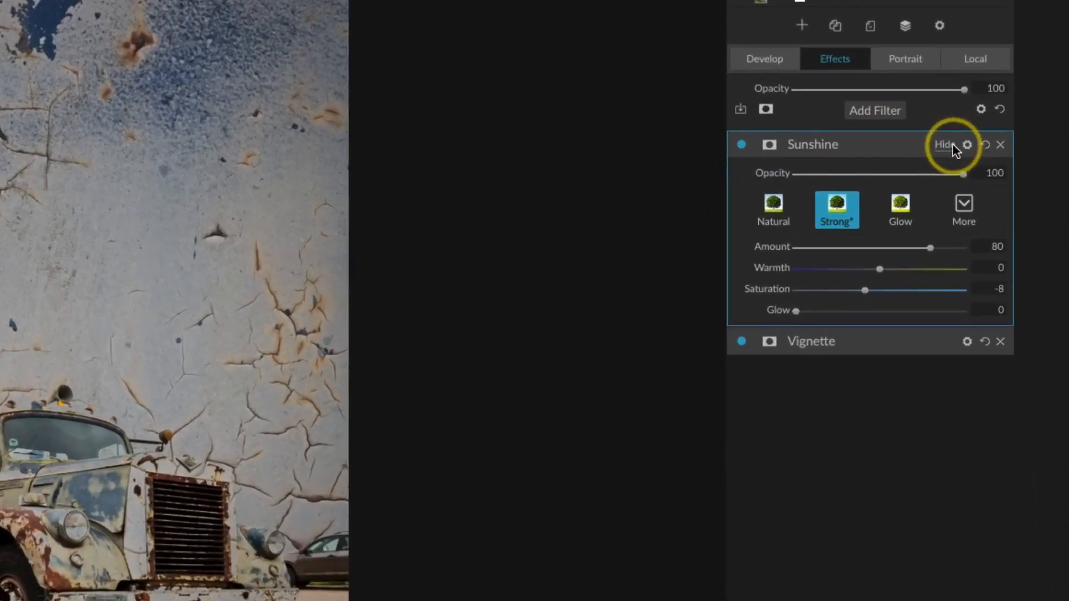
pyautogui.click(944, 145)
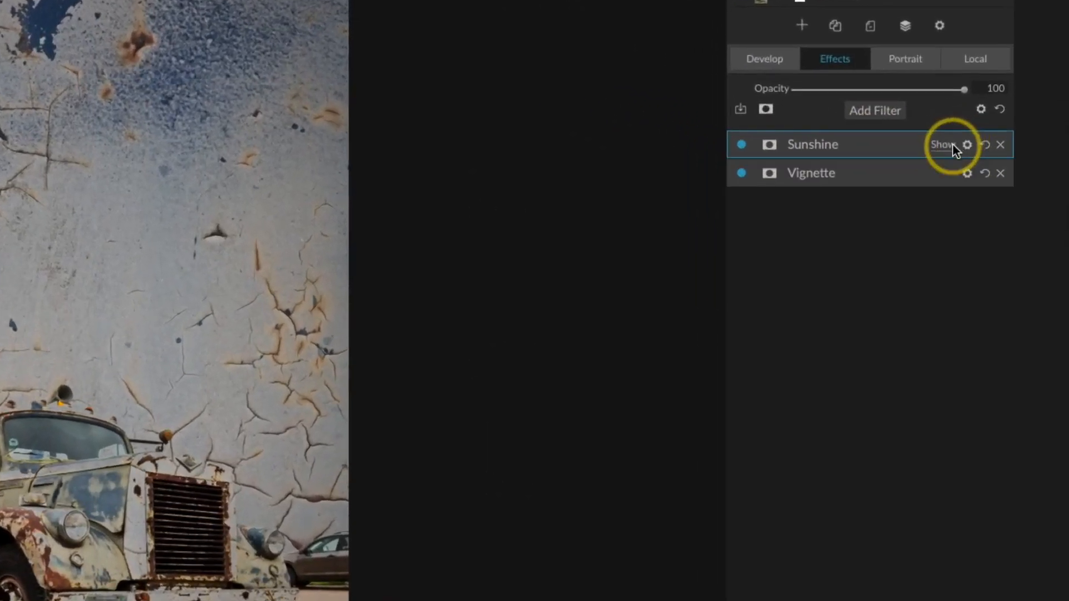
# Add a LUTs filter to the stamped layer using the Simple LUT from the Vintage Matte category
pyautogui.click(894, 109)
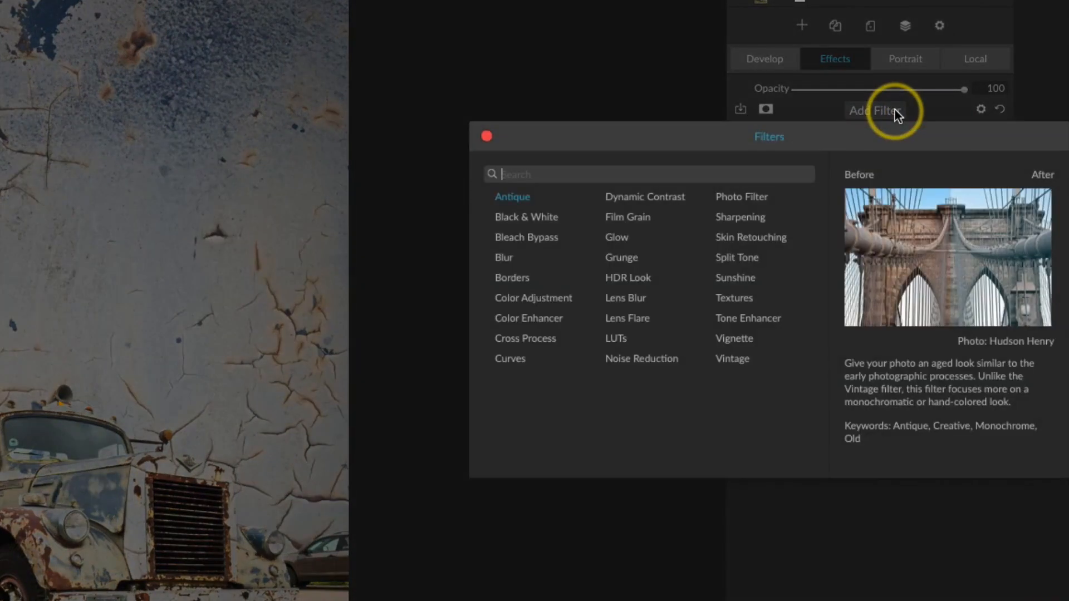
pyautogui.click(642, 336)
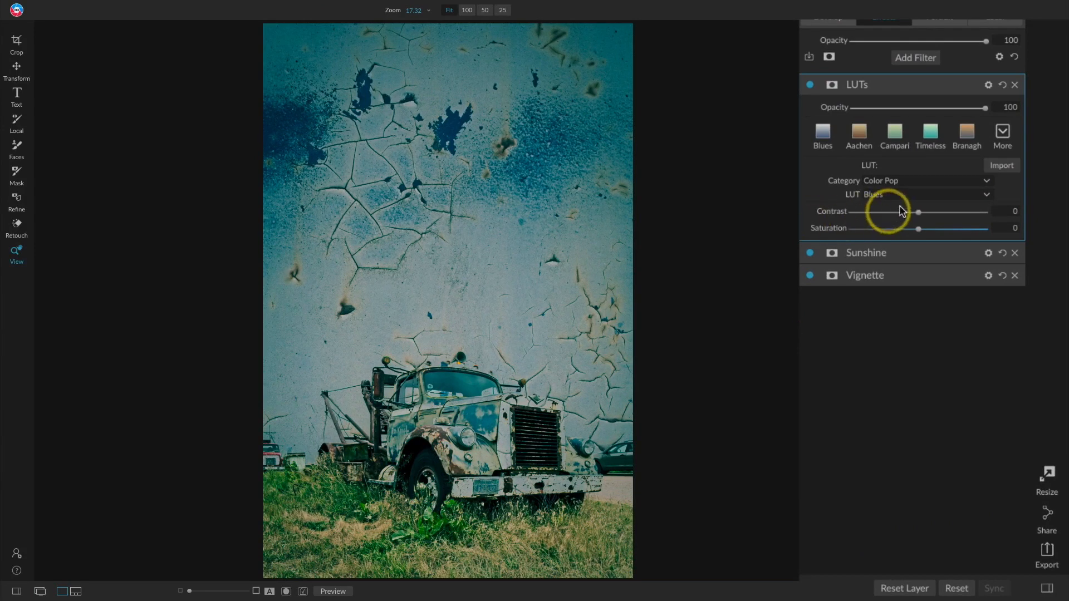
pyautogui.click(975, 182)
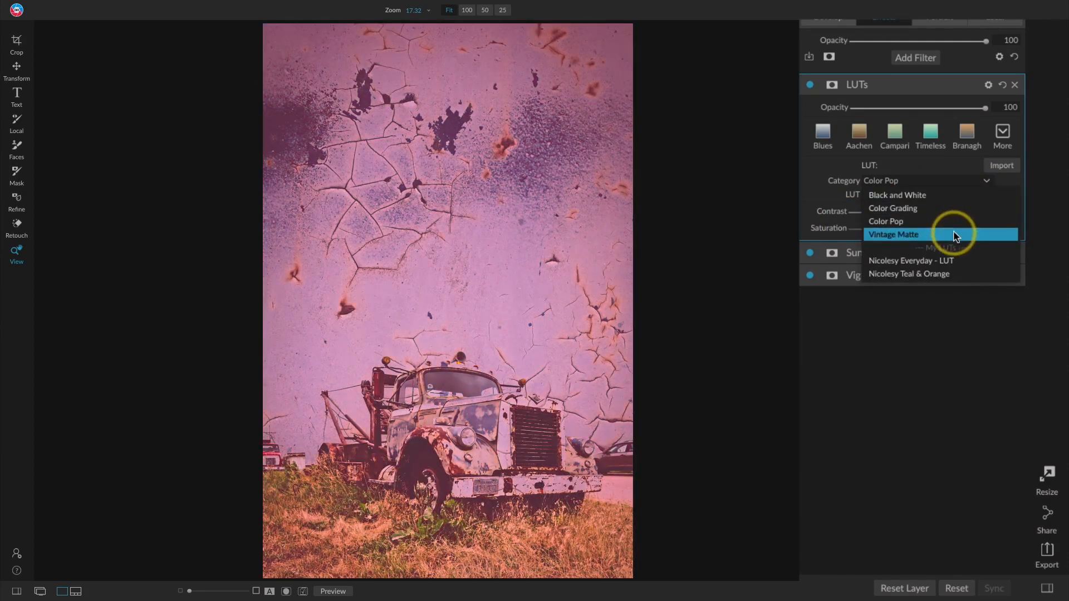
pyautogui.click(955, 234)
pyautogui.click(942, 194)
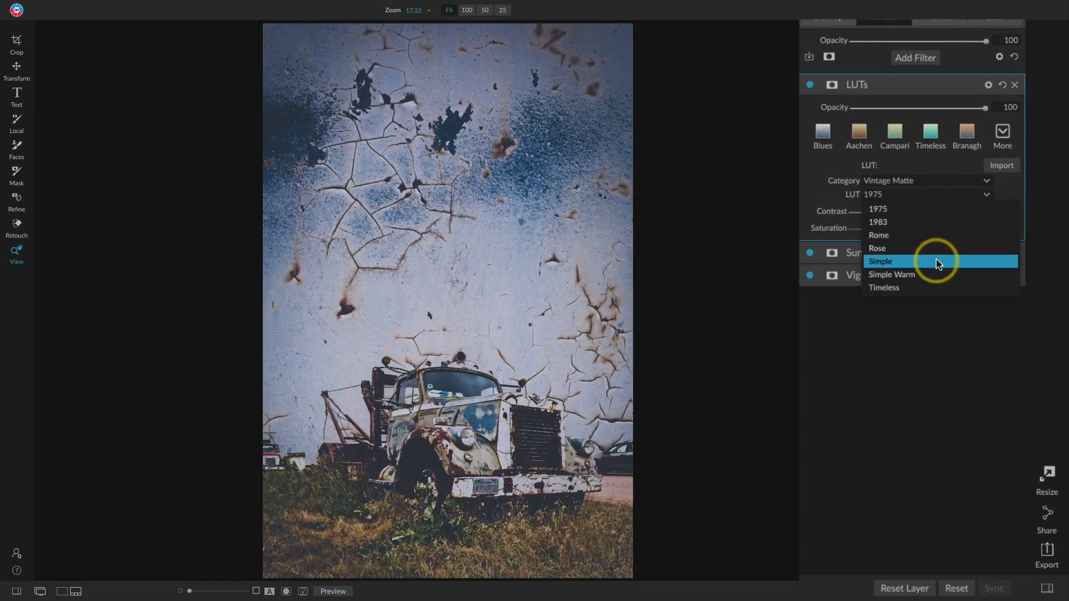
pyautogui.click(939, 262)
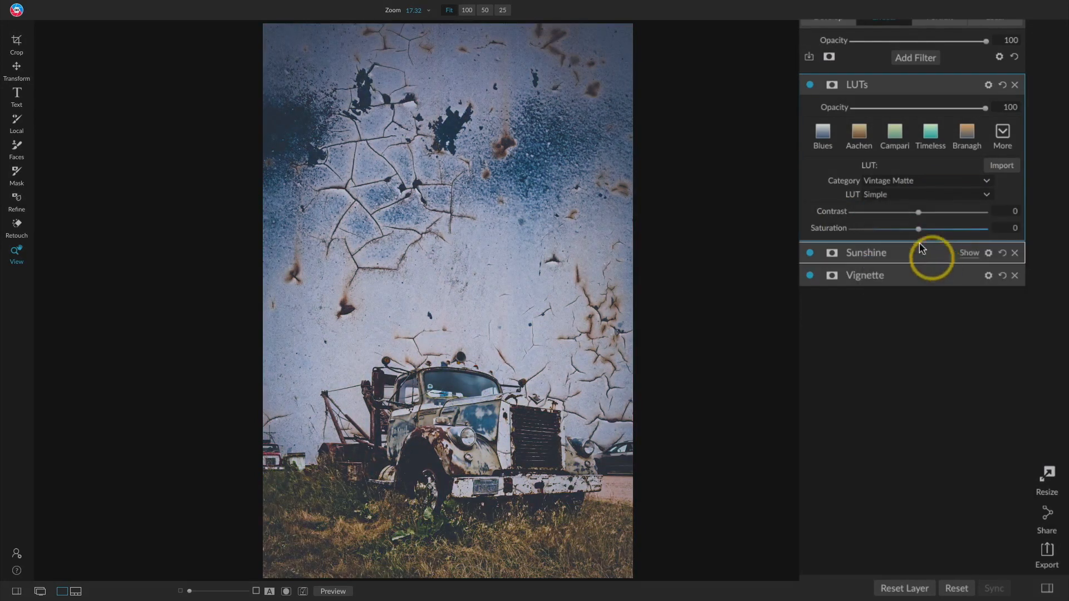
# Compare the photo with and without the LUTs filter and set the filter's opacity to 67
pyautogui.click(810, 86)
pyautogui.click(810, 85)
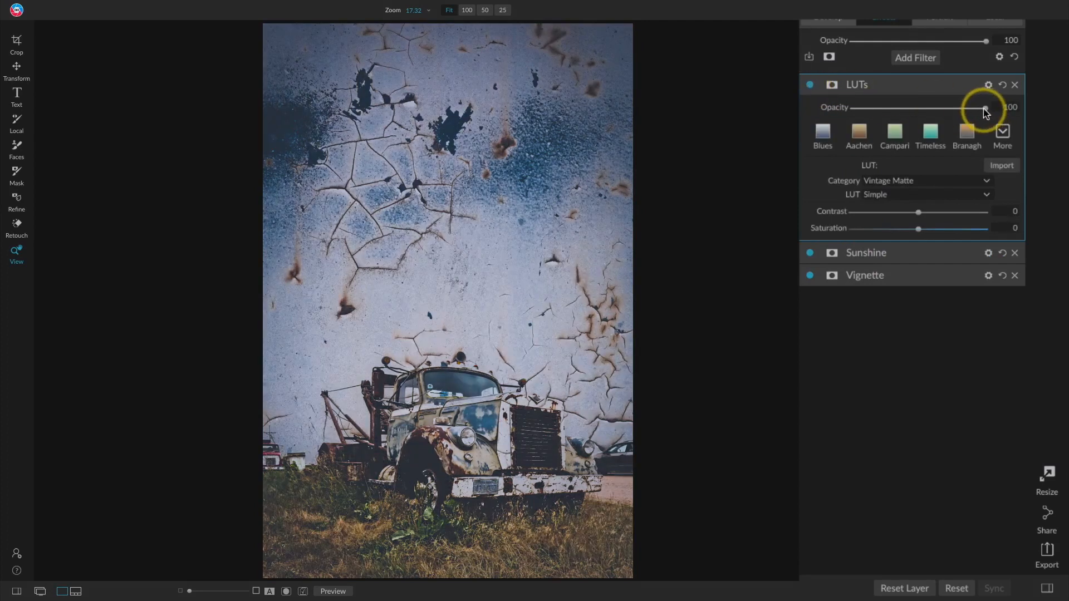
pyautogui.moveTo(985, 109); pyautogui.dragTo(941, 114)
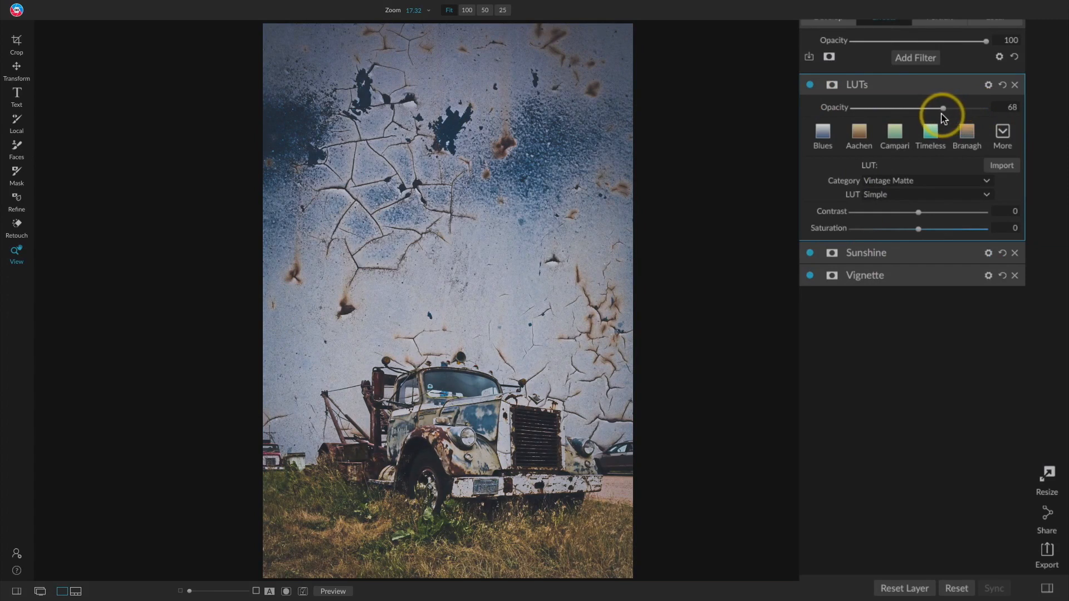
pyautogui.click(870, 207)
pyautogui.click(872, 207)
pyautogui.click(872, 207)
pyautogui.click(871, 208)
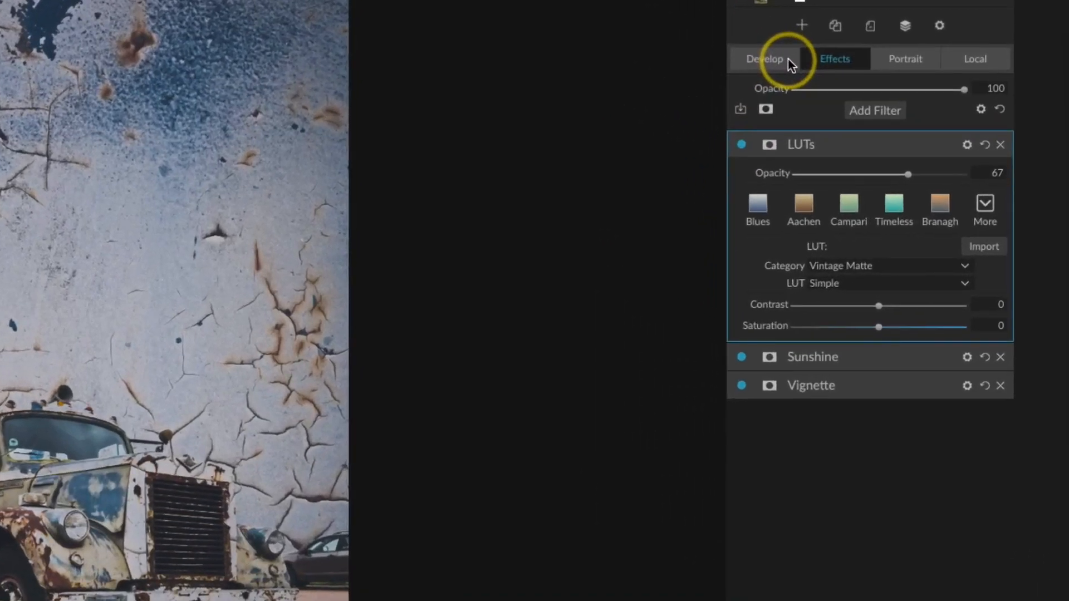
# Set the stamped layer's develop tone values to Exposure 0.15, Highlights -73 and Contrast 14
pyautogui.click(825, 93)
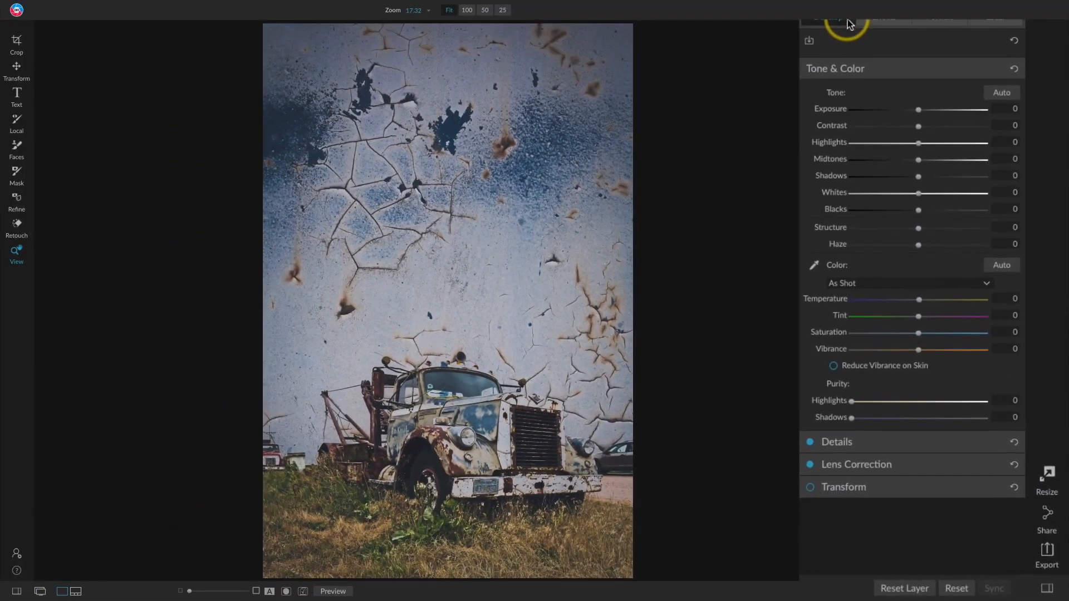
pyautogui.moveTo(919, 111); pyautogui.dragTo(919, 112)
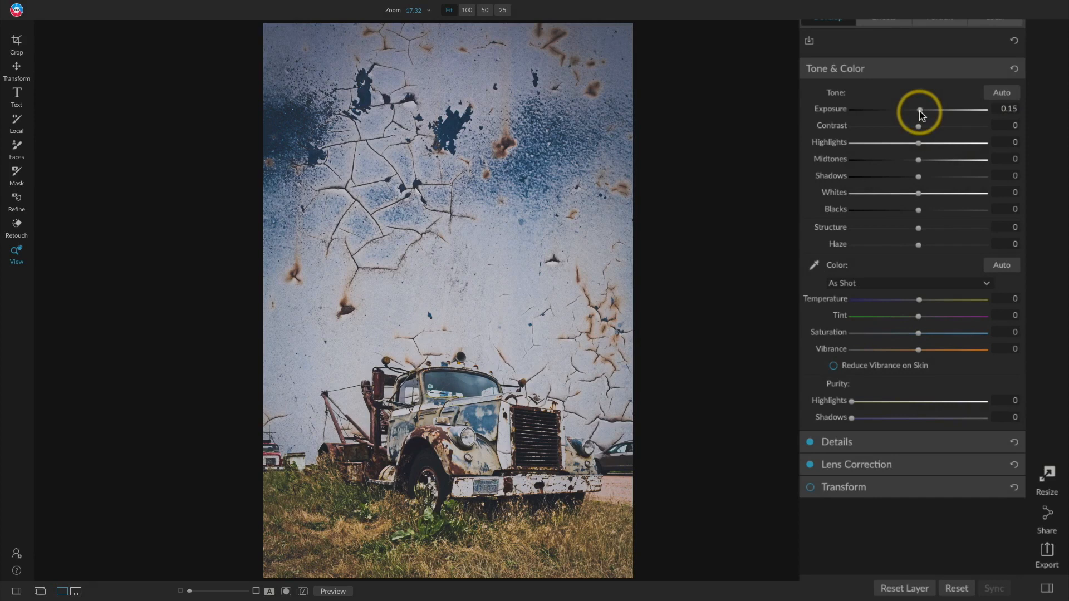
pyautogui.moveTo(918, 144); pyautogui.dragTo(872, 146)
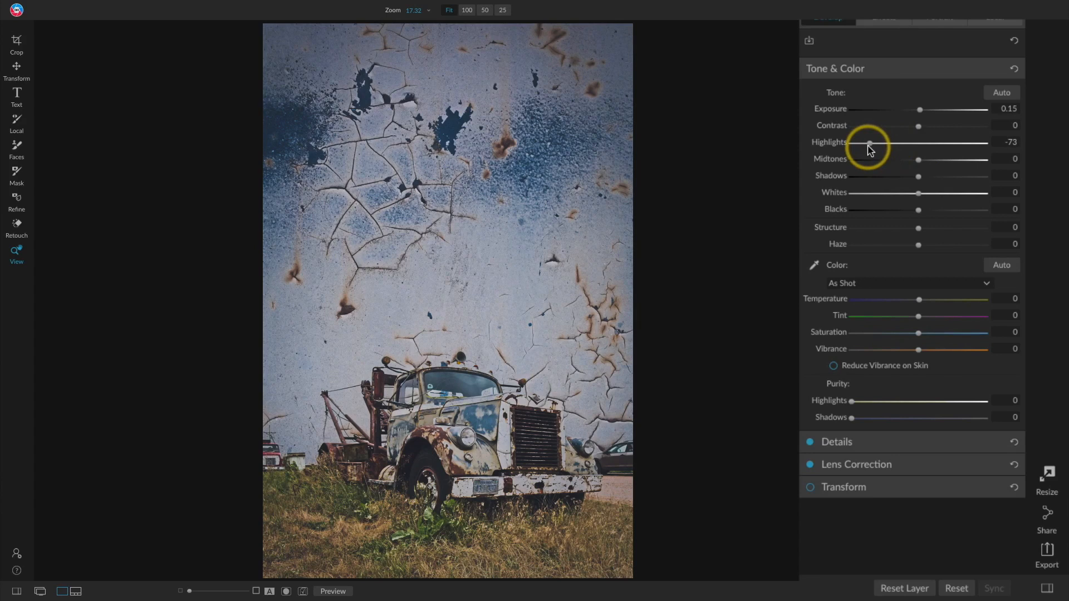
pyautogui.moveTo(921, 125); pyautogui.dragTo(928, 129)
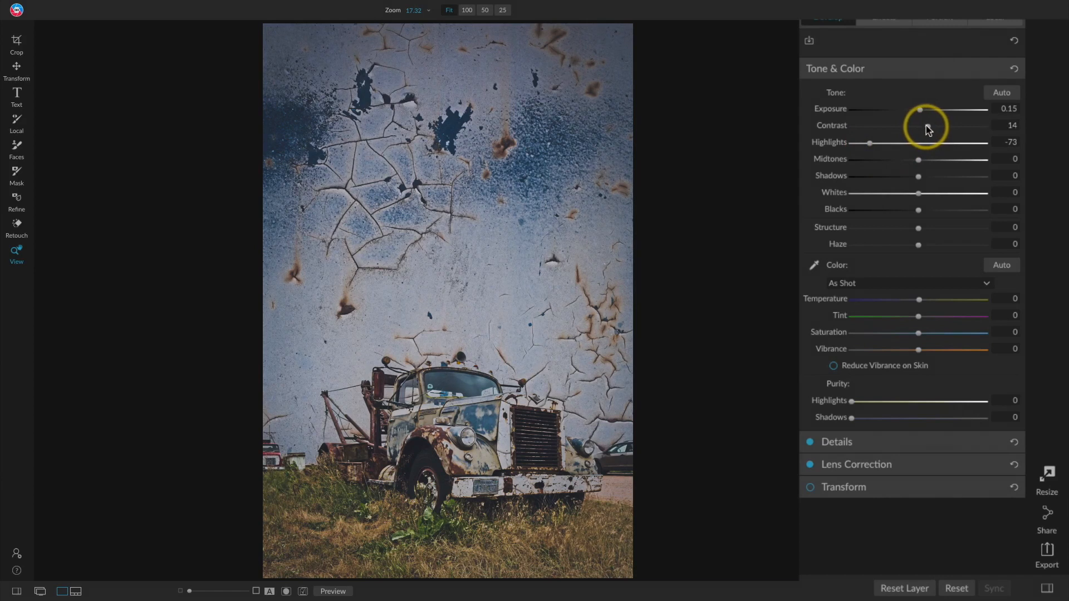